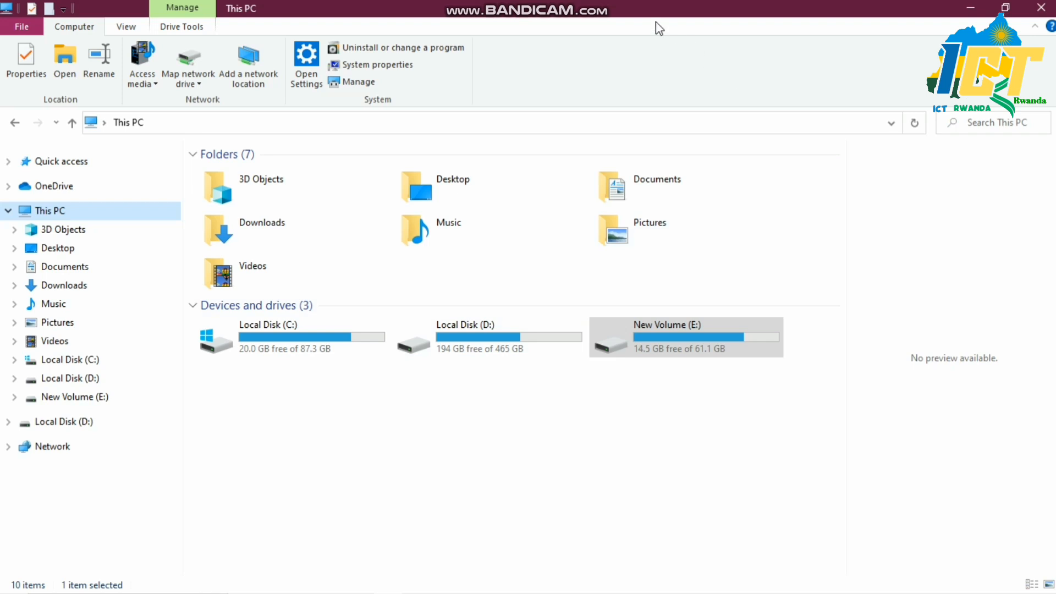
left_click(599, 5)
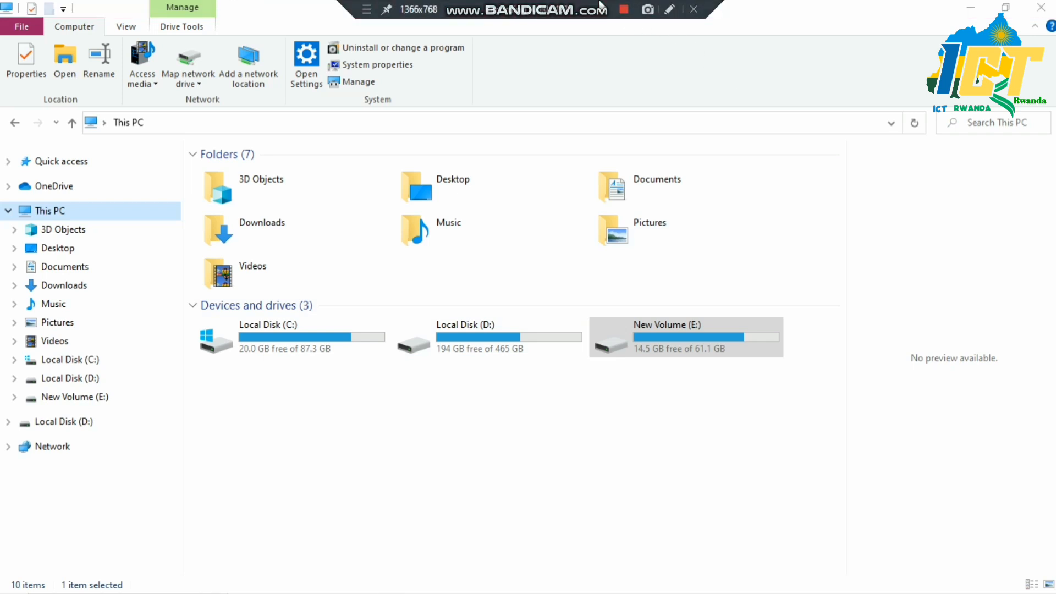
left_click(815, 13)
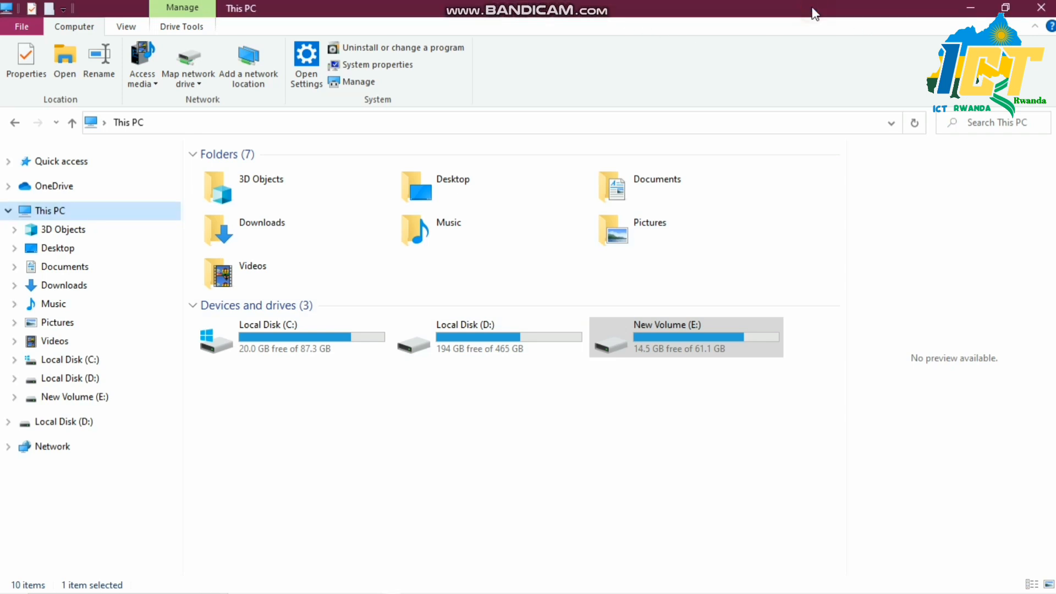
left_click_drag(815, 14, 804, 95)
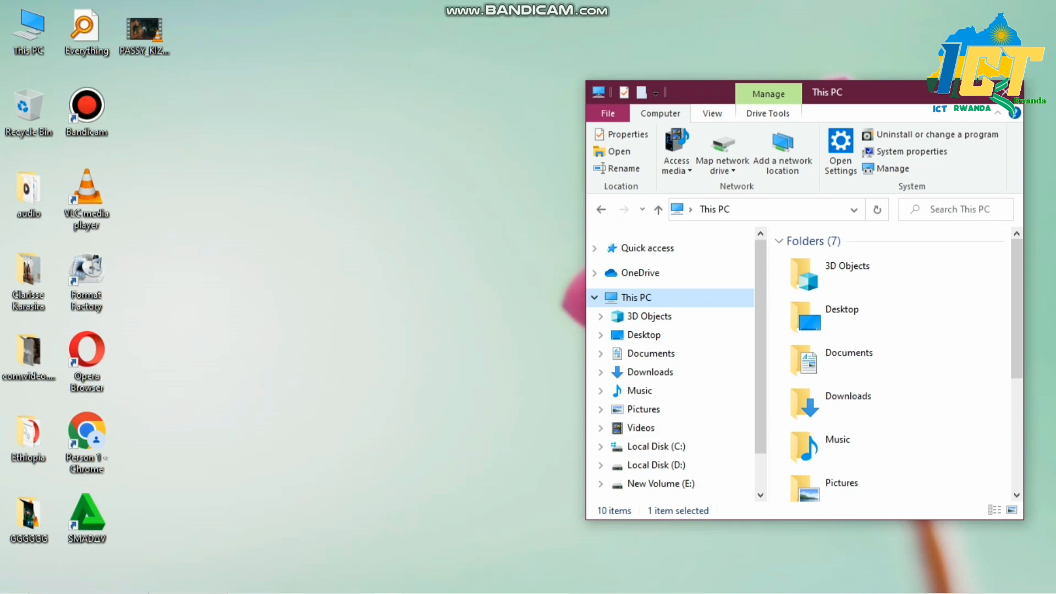
mouse_move(150, 589)
left_click(985, 92)
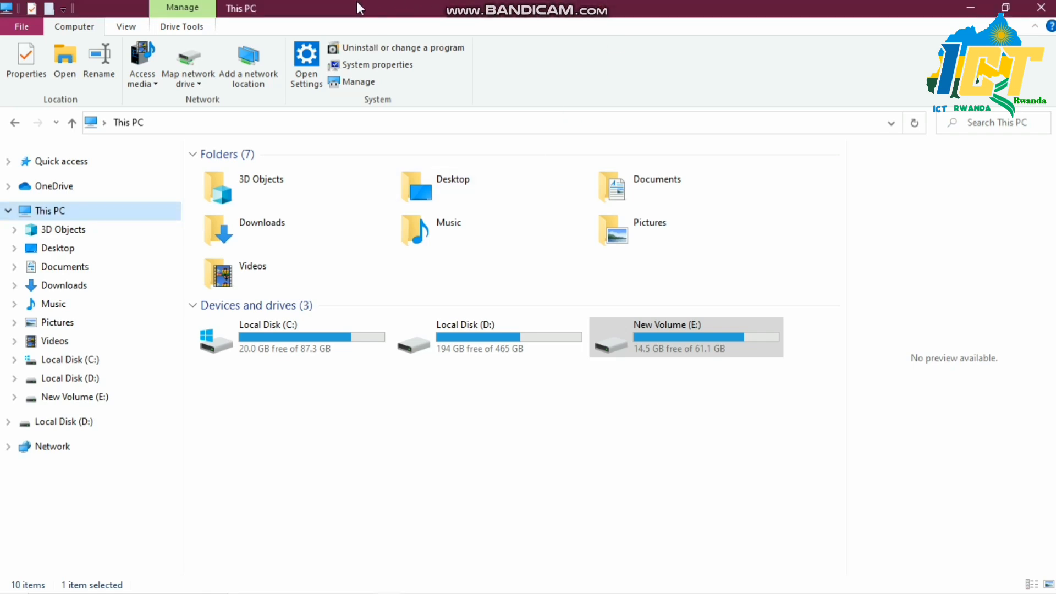
double_click(335, 3)
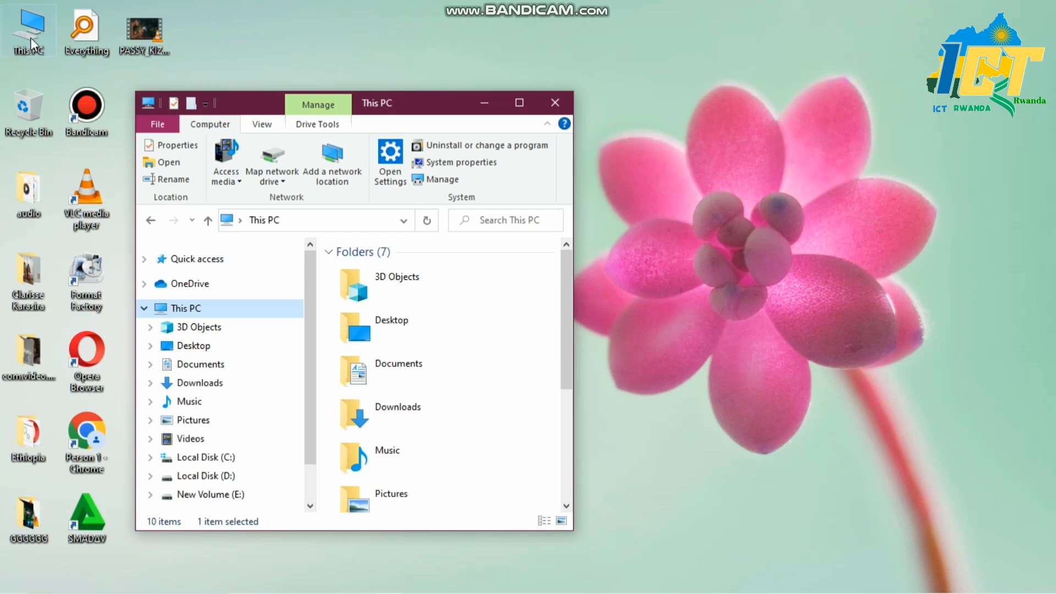
double_click(405, 101)
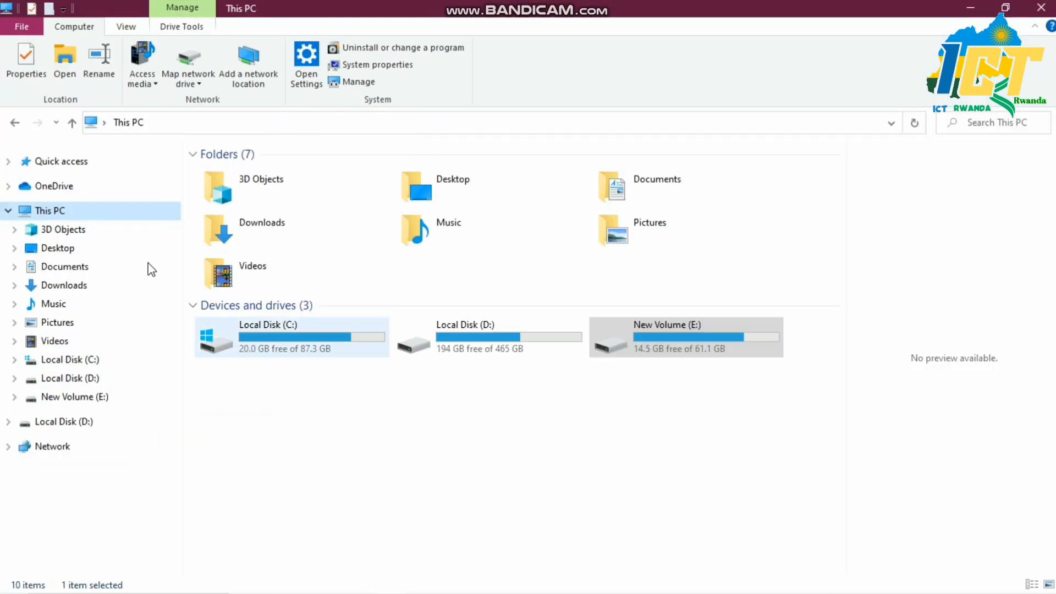
Open Computer Management from This PC and display Disk Management
left_click(348, 84)
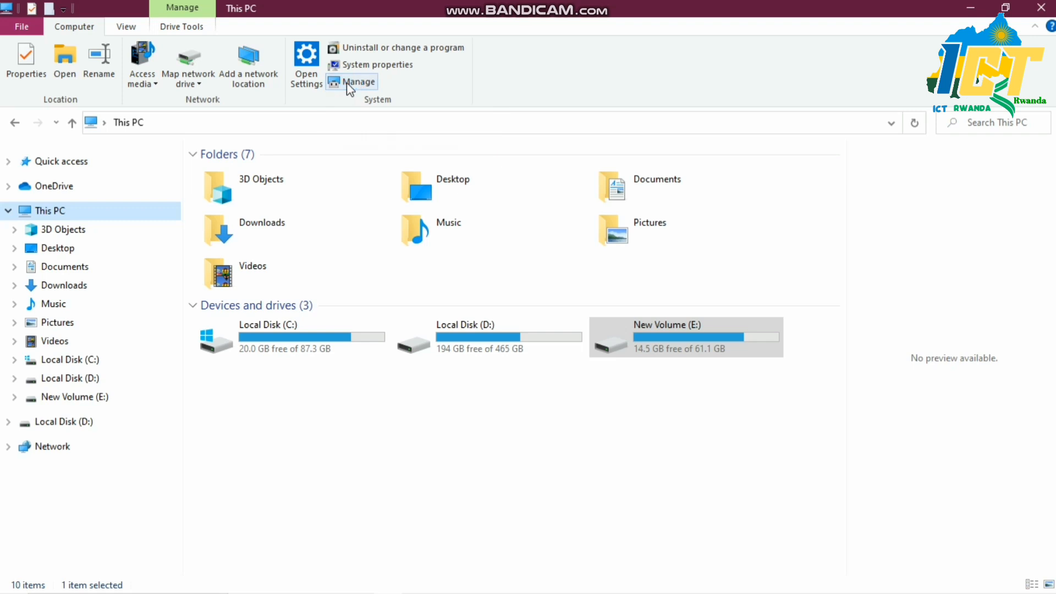
left_click(348, 84)
left_click(348, 84)
left_click(348, 84)
left_click(348, 84)
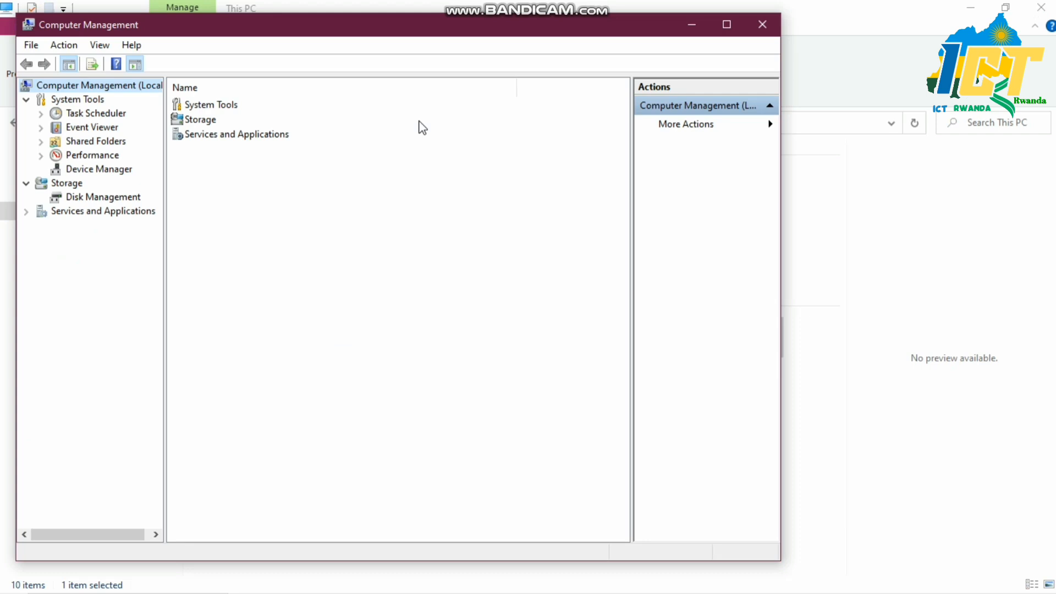
mouse_move(127, 589)
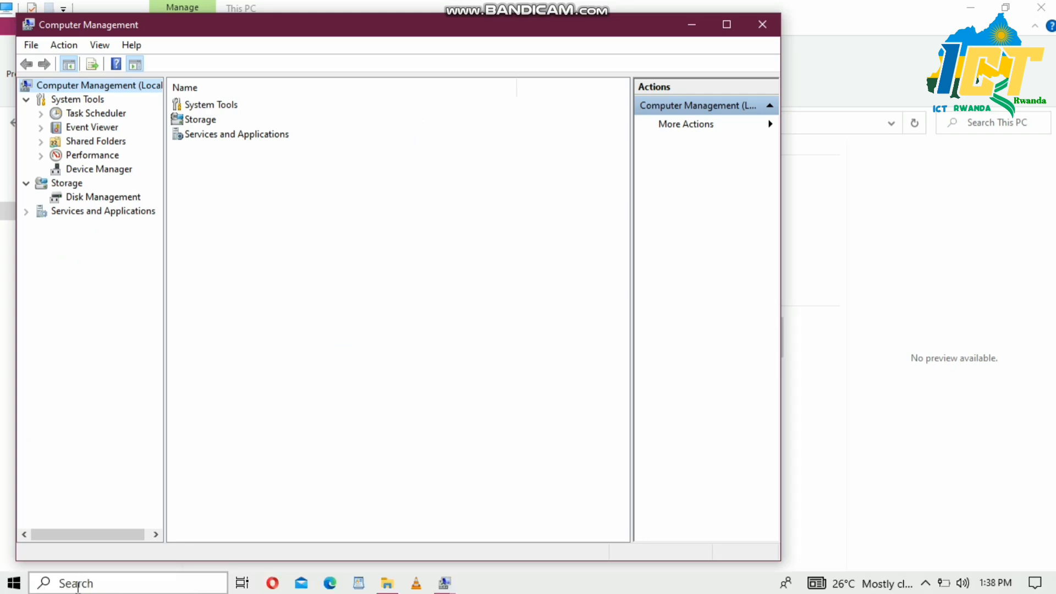
left_click(77, 169)
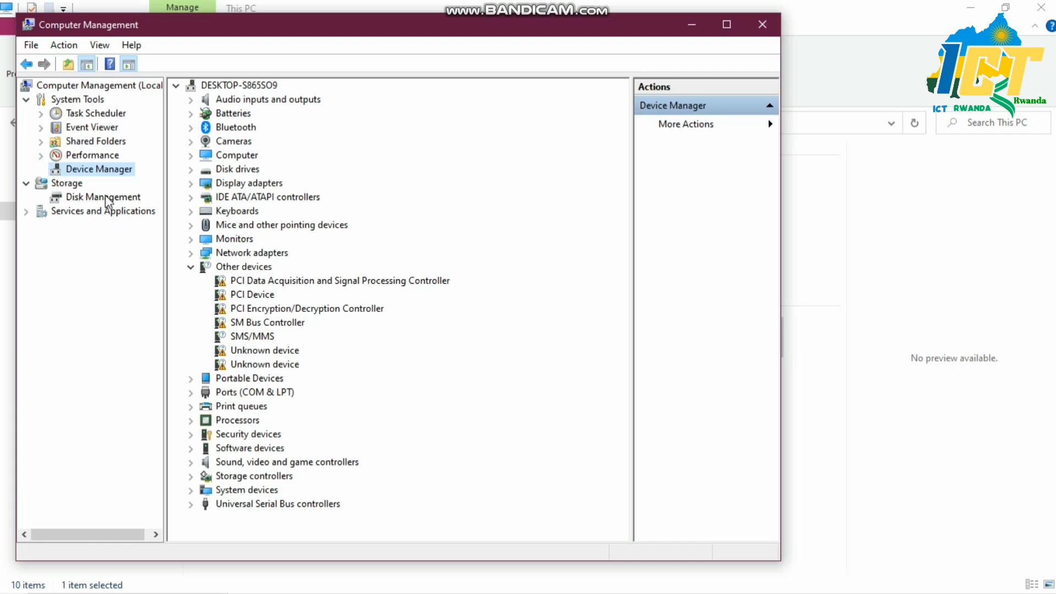
left_click(74, 199)
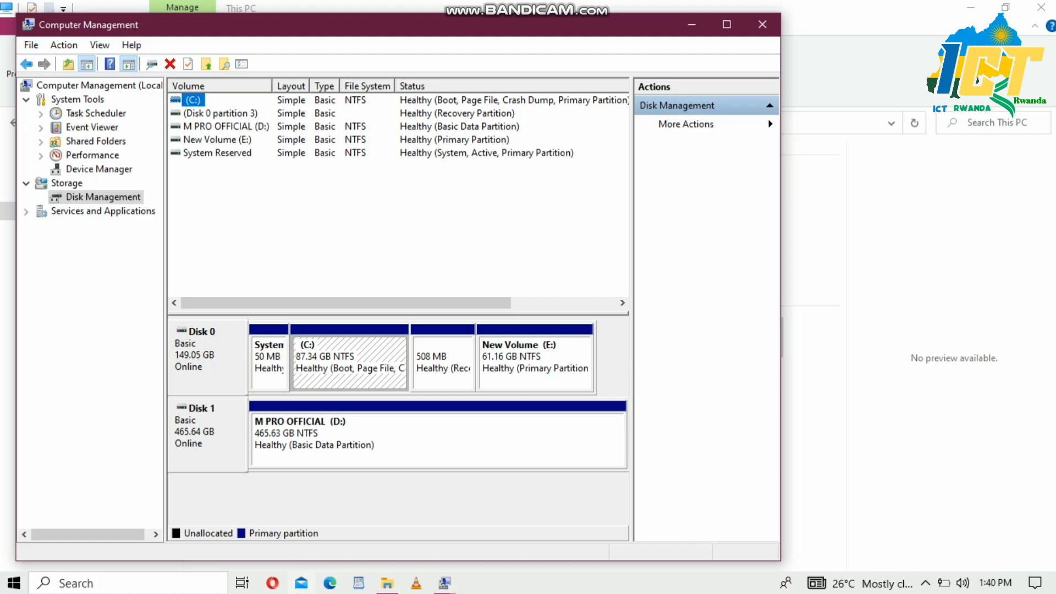
Switch to the This PC window to review the listed drives, and return to the Computer Management window showing Disk Management
mouse_move(387, 582)
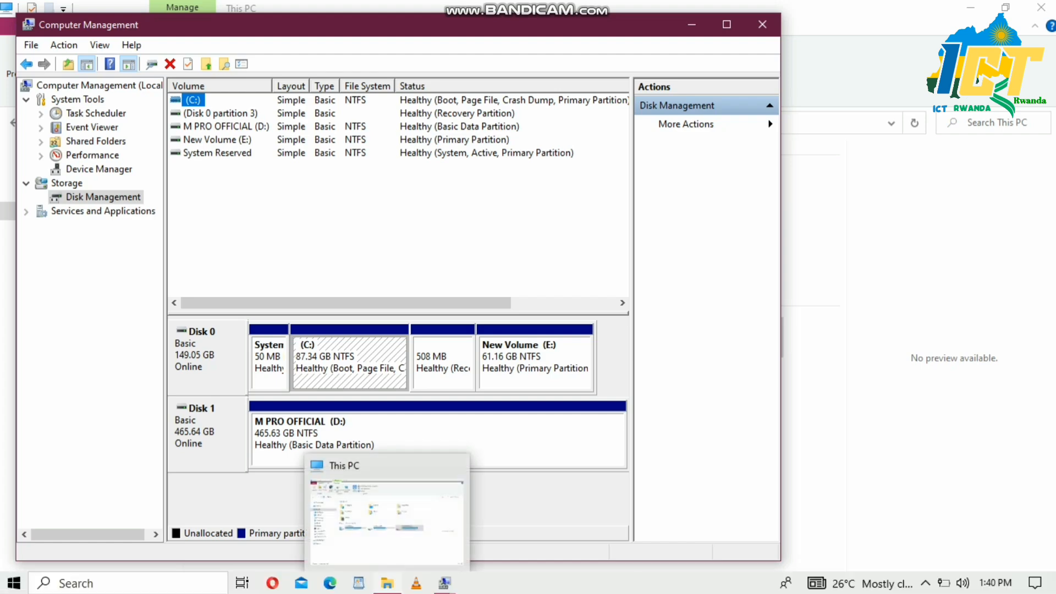
left_click(380, 516)
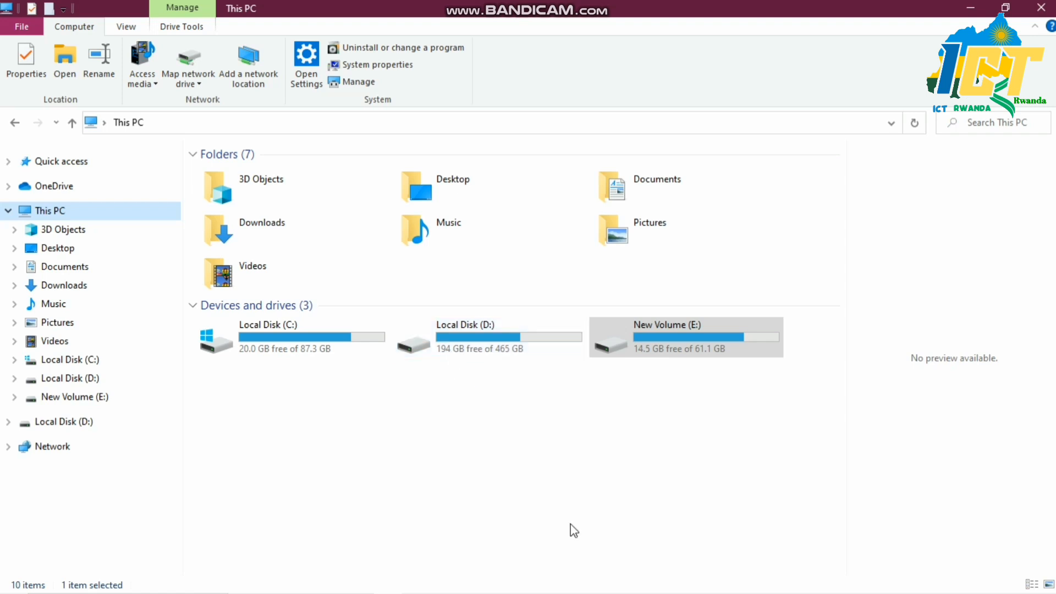
mouse_move(510, 589)
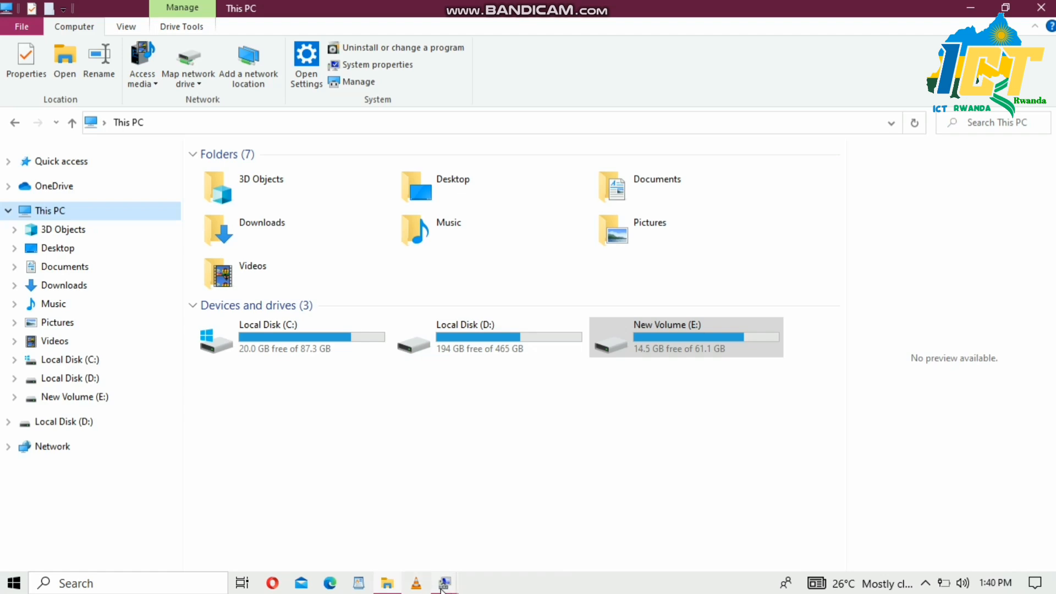
mouse_move(443, 588)
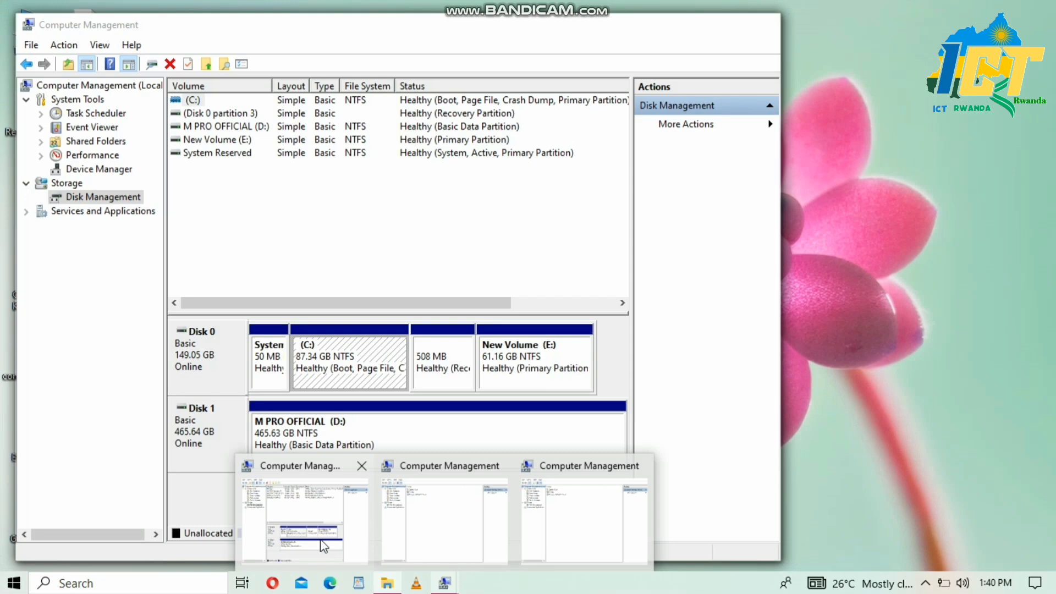
left_click(324, 547)
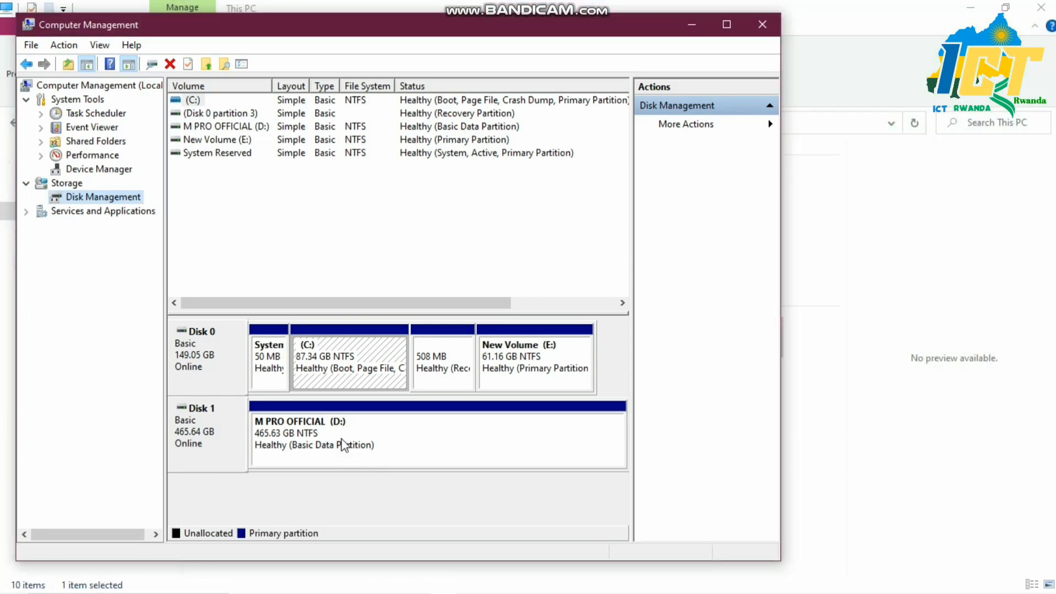
Open the Shrink Volume dialog for the M PRO OFFICIAL (D:) volume on Disk 1
right_click(379, 445)
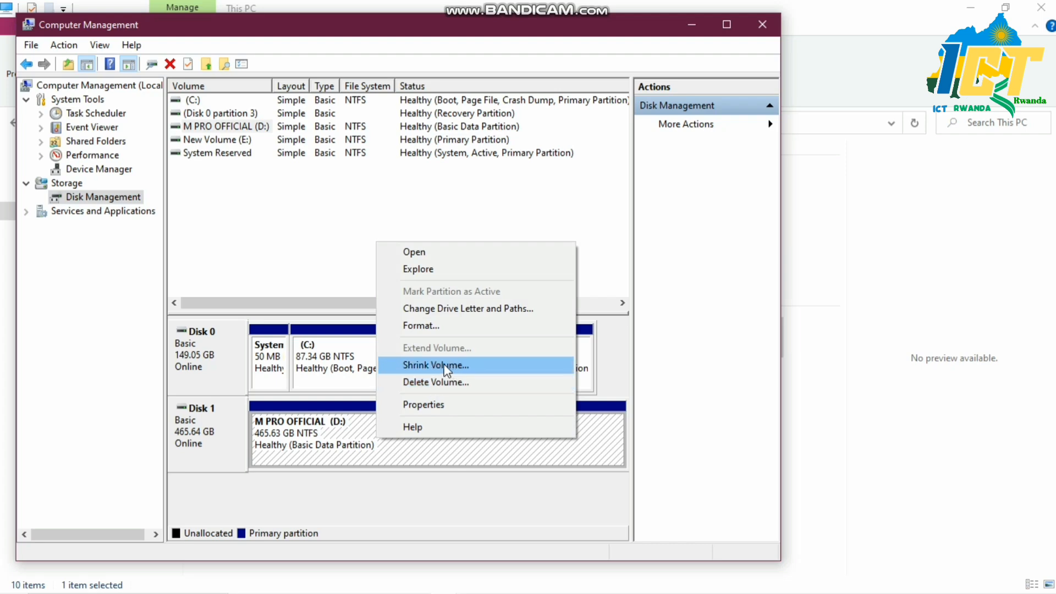
left_click(413, 369)
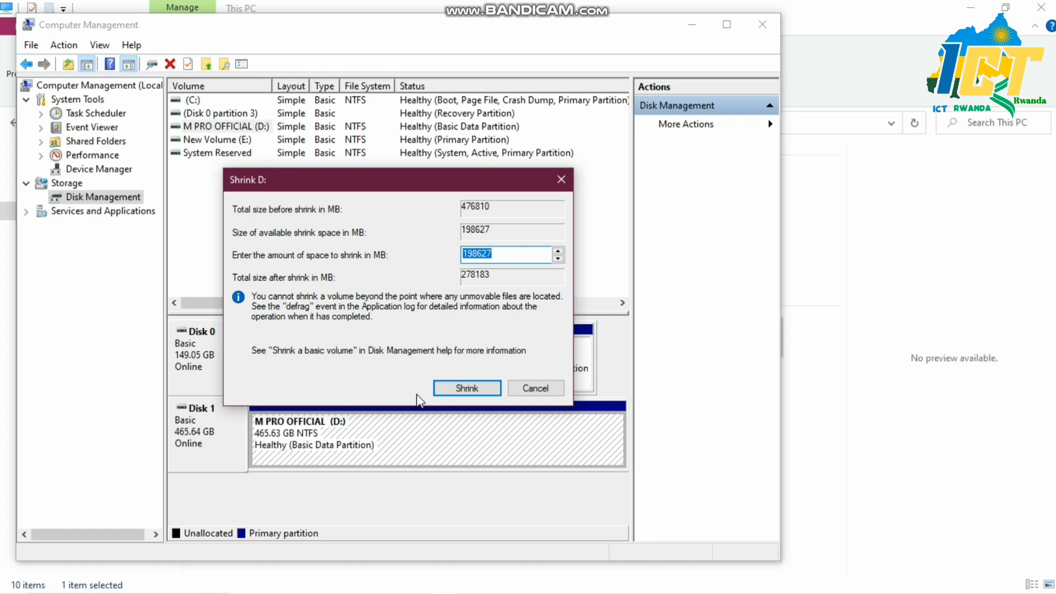
Search Windows for the Calculator app and open it alongside the shrink dialog
mouse_move(146, 590)
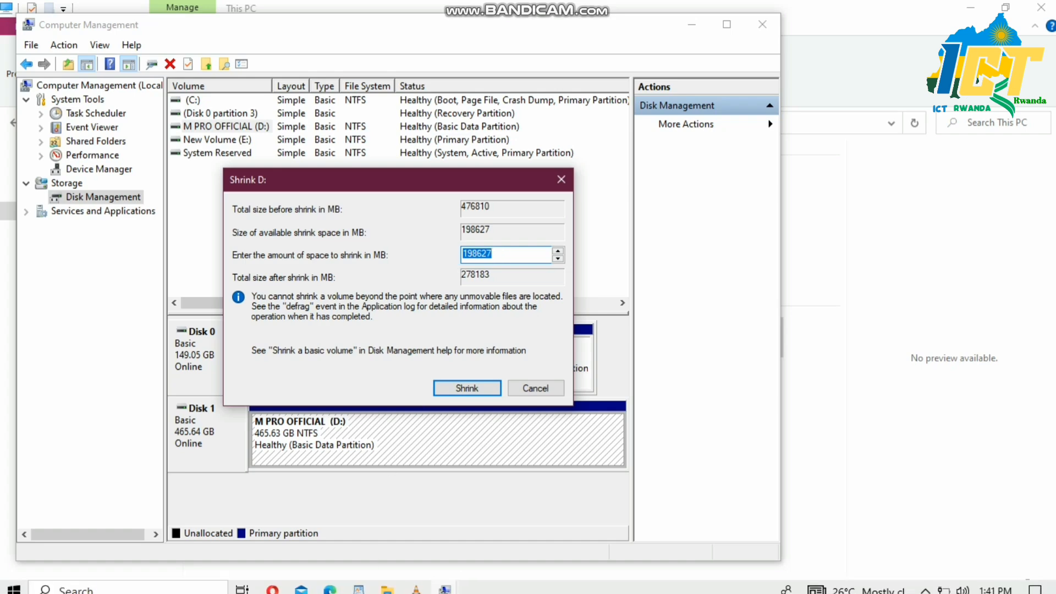
left_click(58, 586)
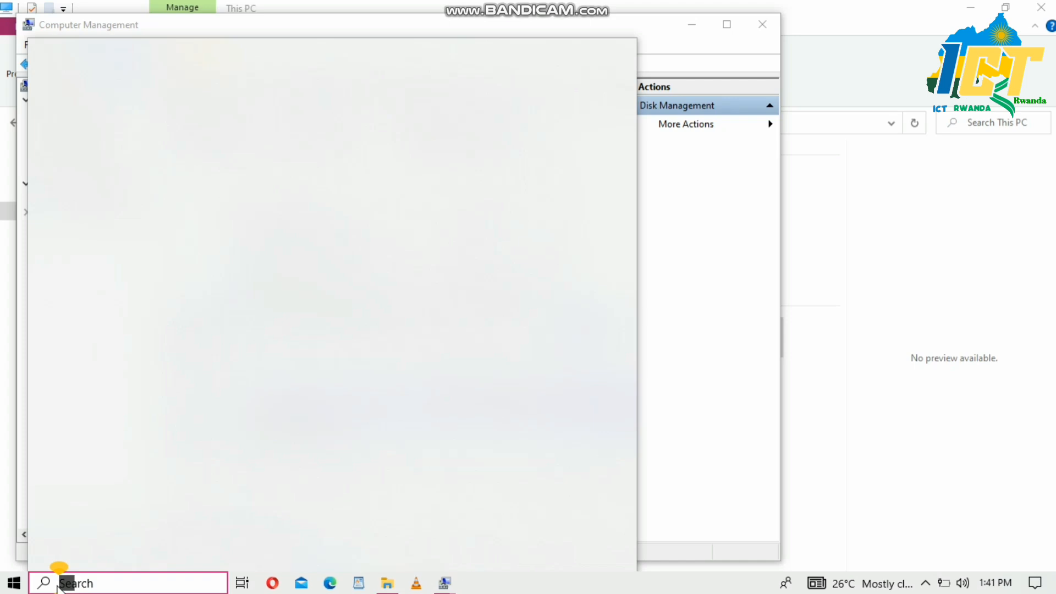
type("ca")
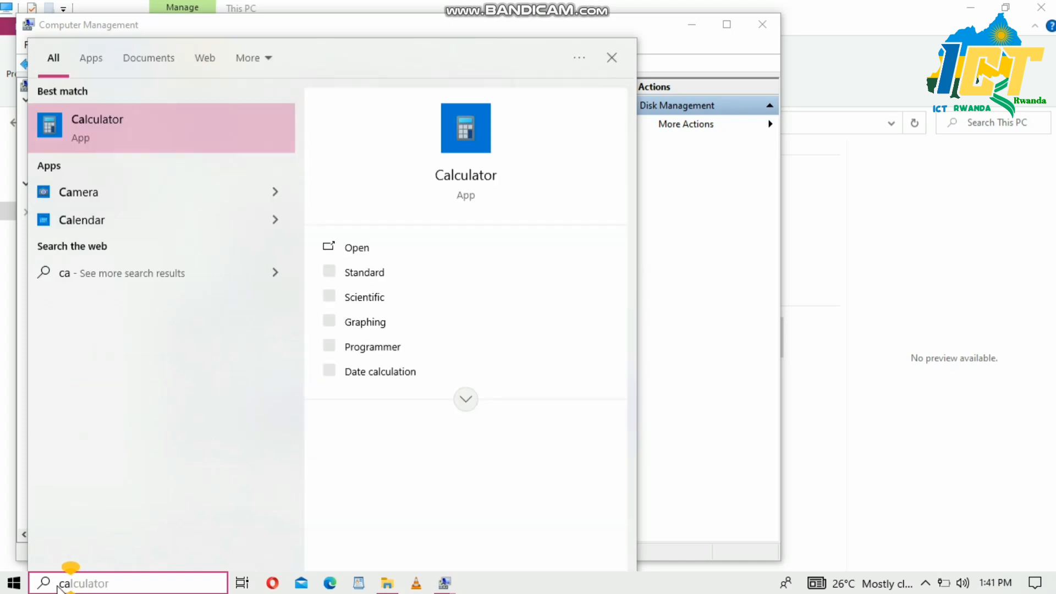
left_click(471, 159)
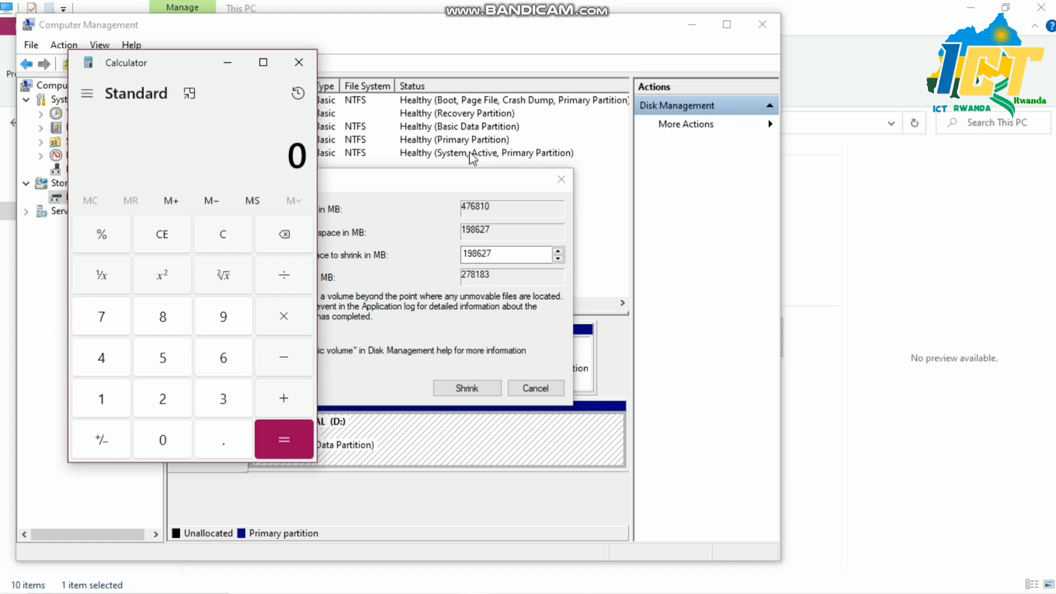
left_click(104, 403)
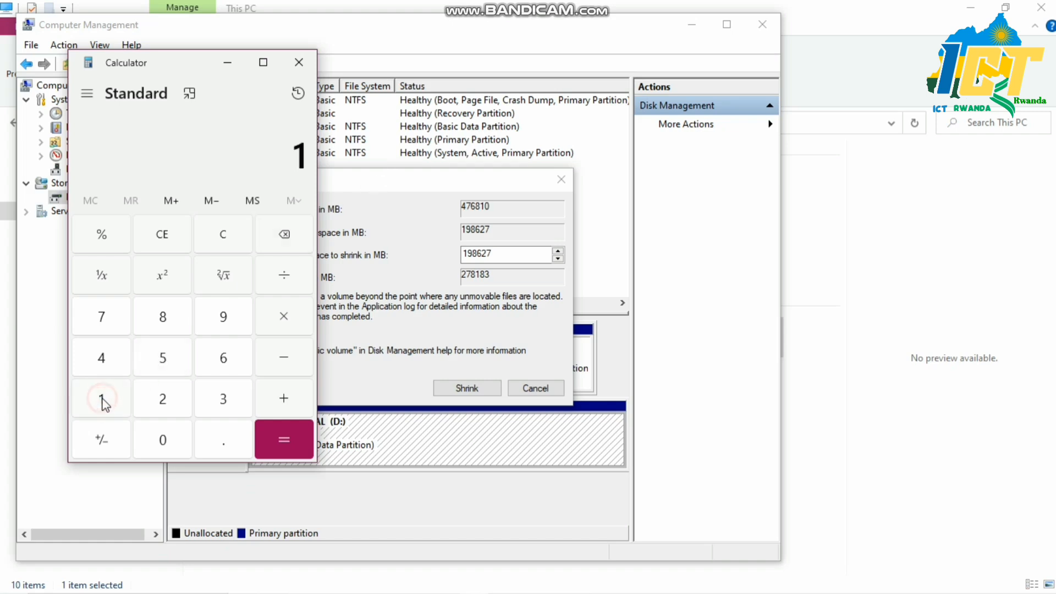
left_click(164, 360)
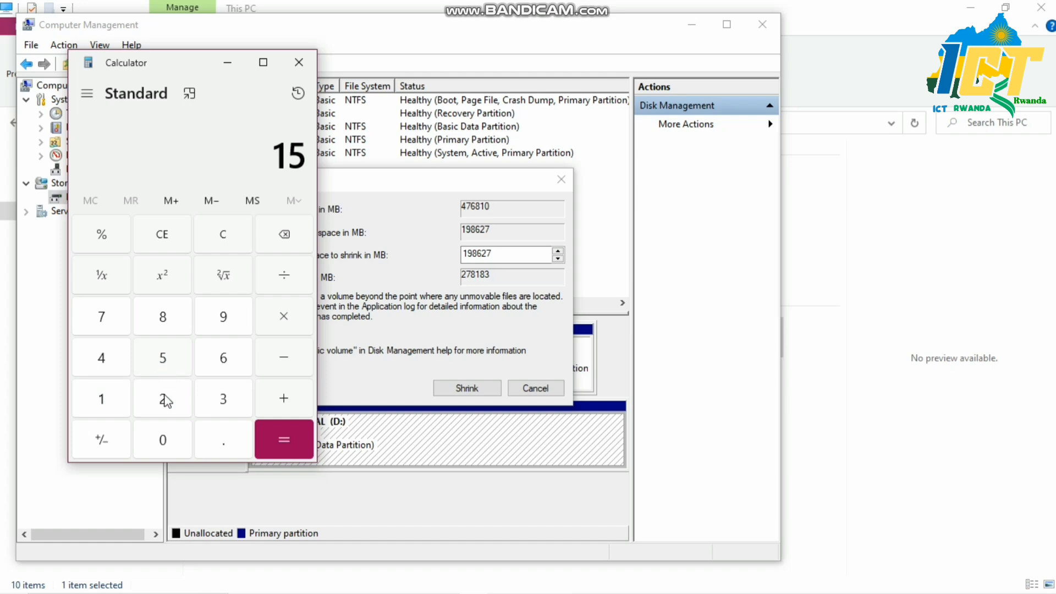
left_click(163, 443)
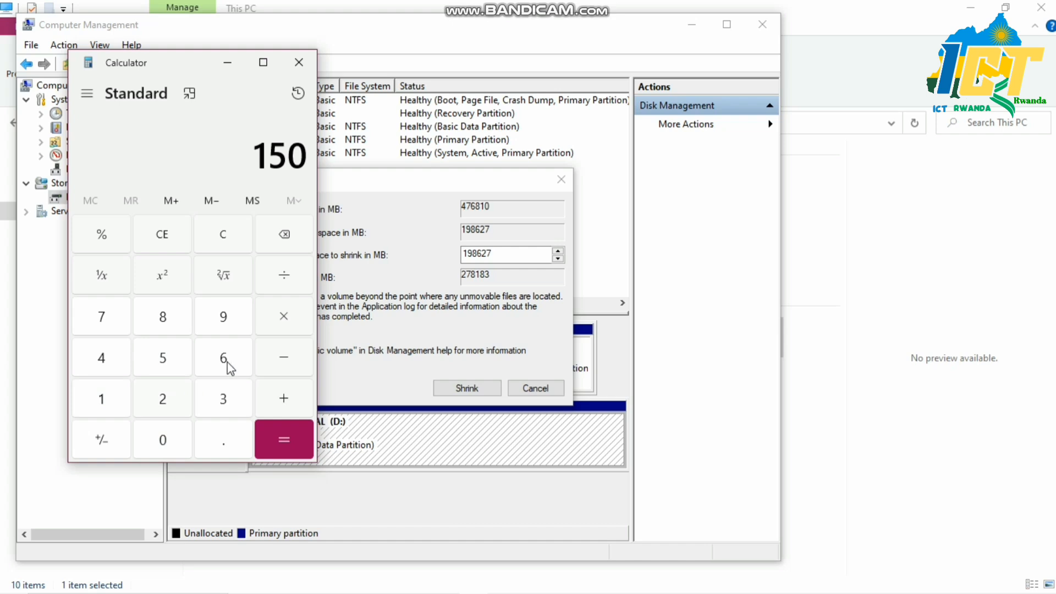
key("Delete")
left_click(103, 403)
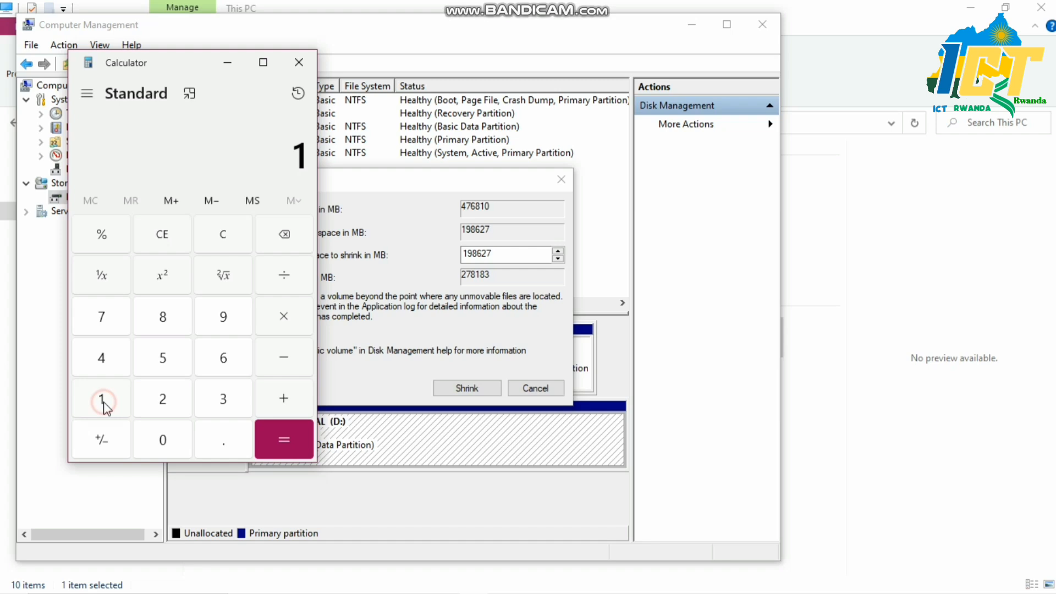
left_click(165, 439)
left_click(162, 408)
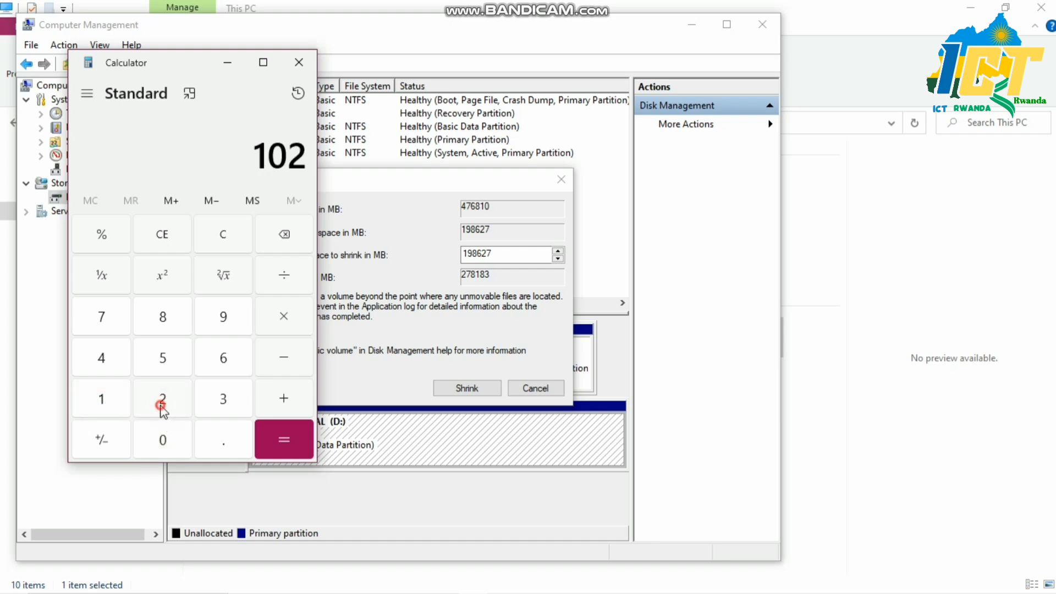
left_click(162, 408)
key("Escape")
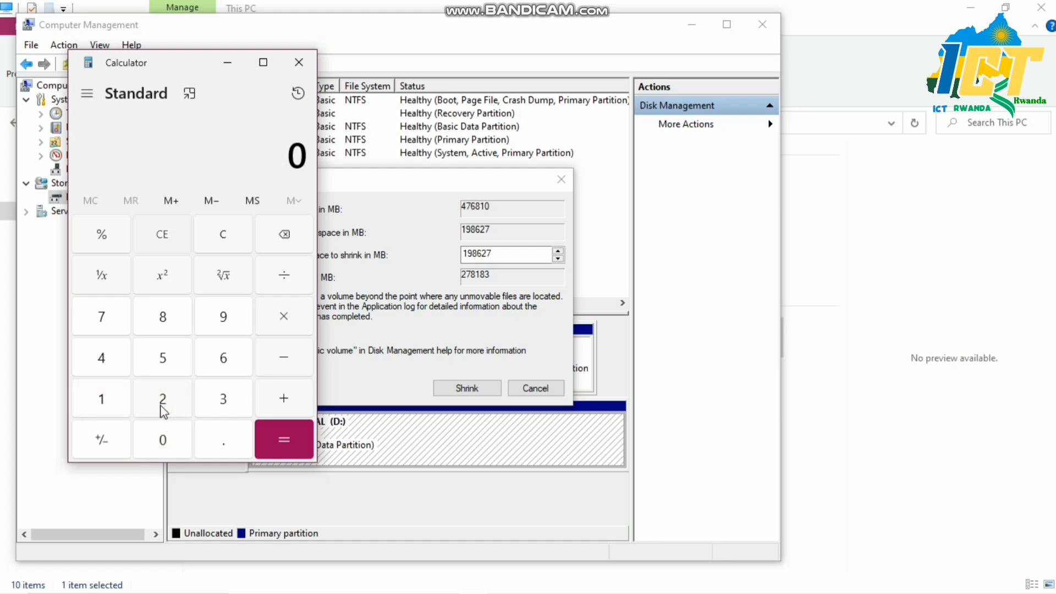
Calculate 1020 × 150 in Calculator to work out the shrink amount in MB
left_click(103, 406)
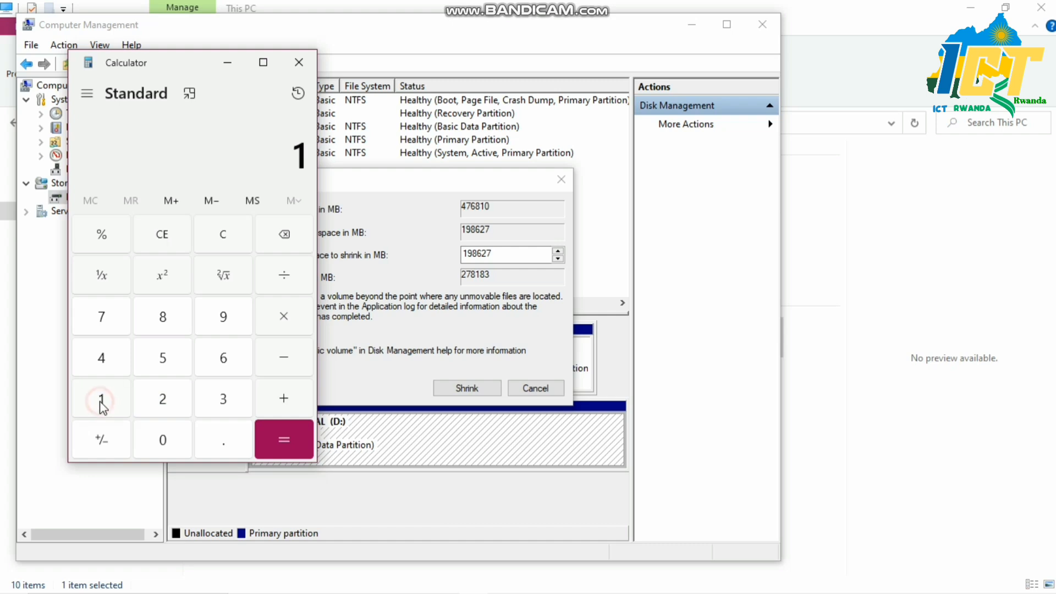
left_click(165, 439)
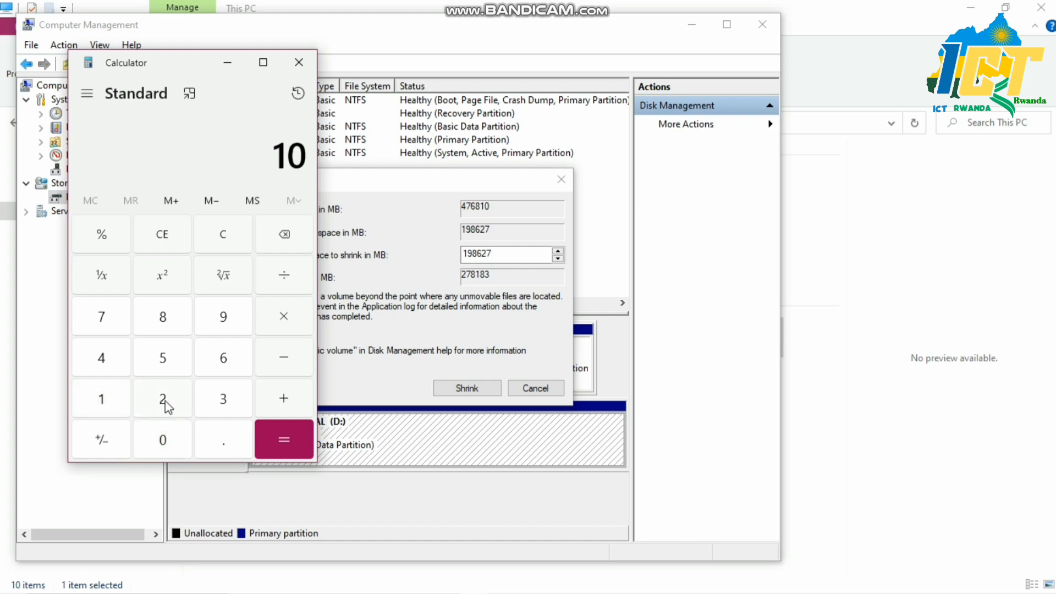
left_click(163, 400)
left_click(167, 443)
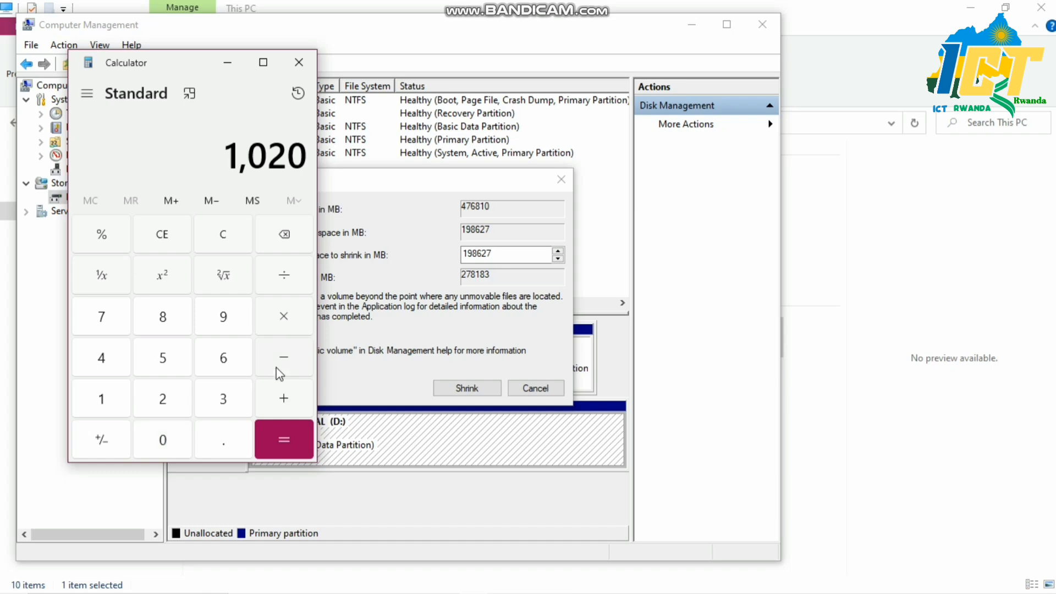
left_click(282, 315)
left_click(104, 400)
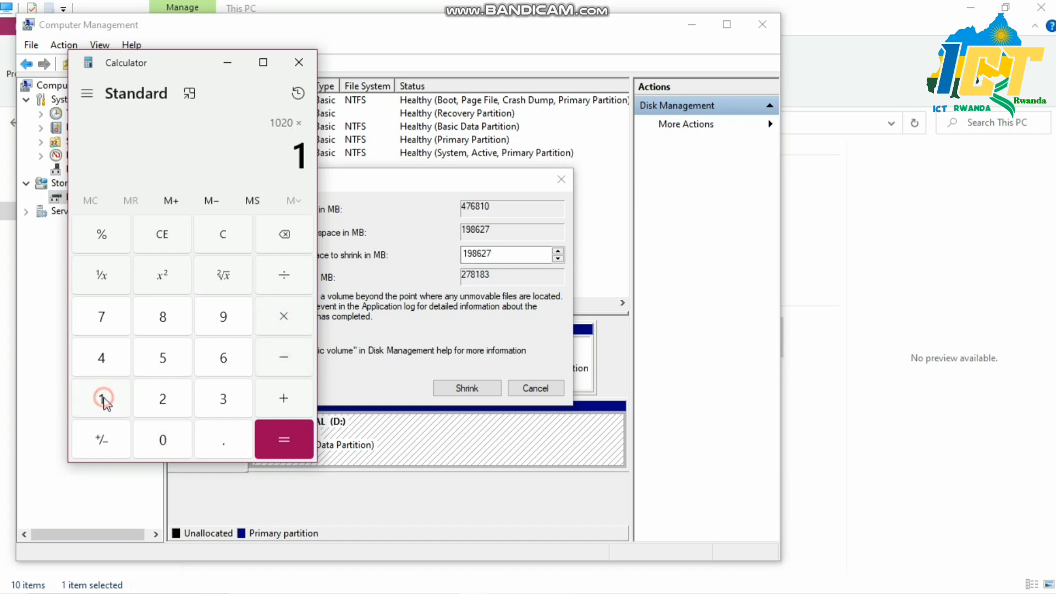
left_click(171, 361)
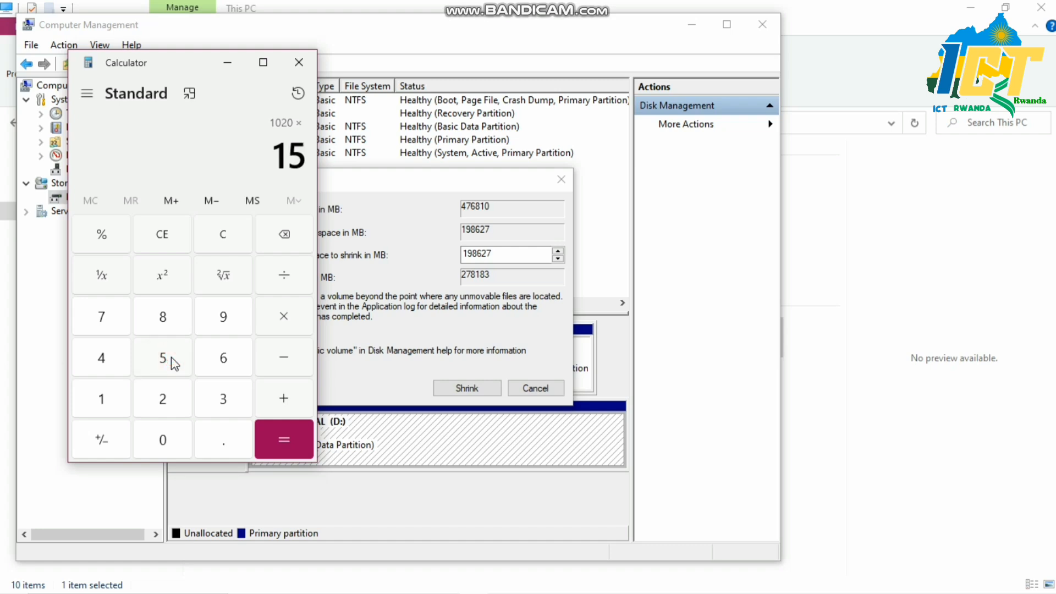
left_click(164, 441)
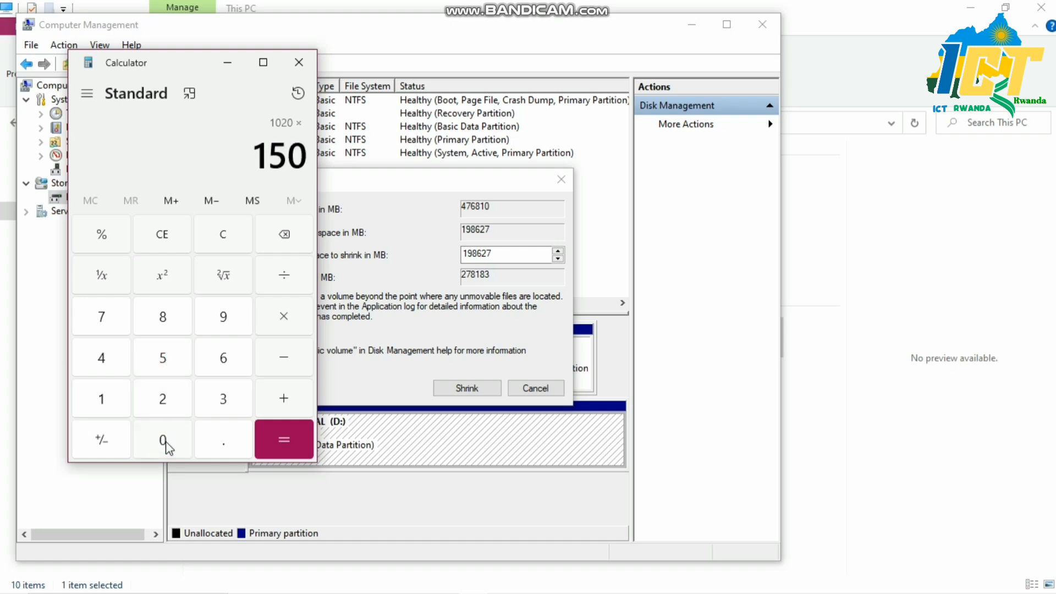
left_click(285, 440)
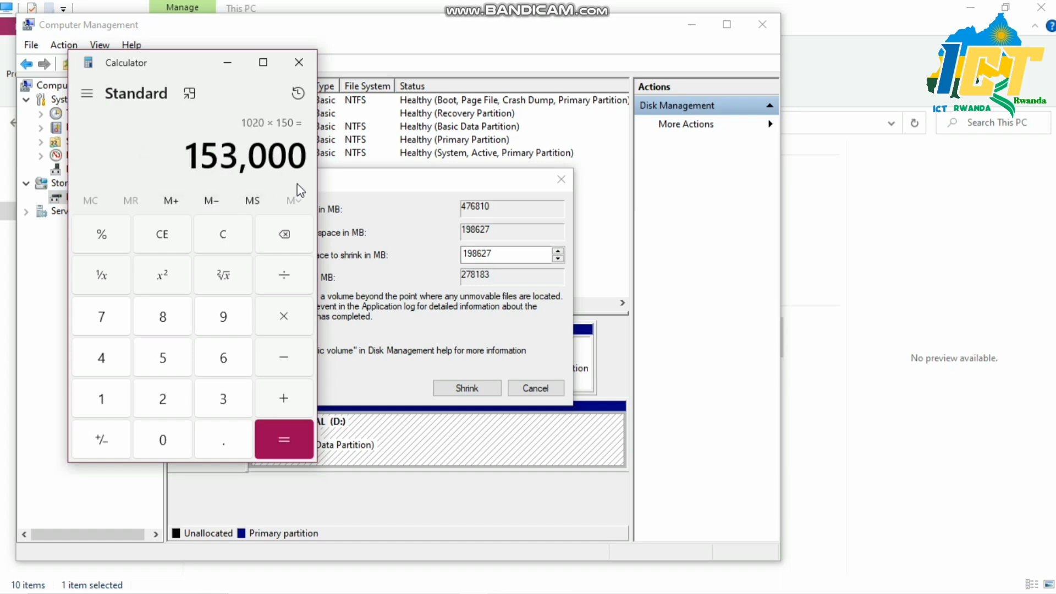
Set the amount of space to shrink to 153000 MB and shrink the D: volume
left_click(502, 257)
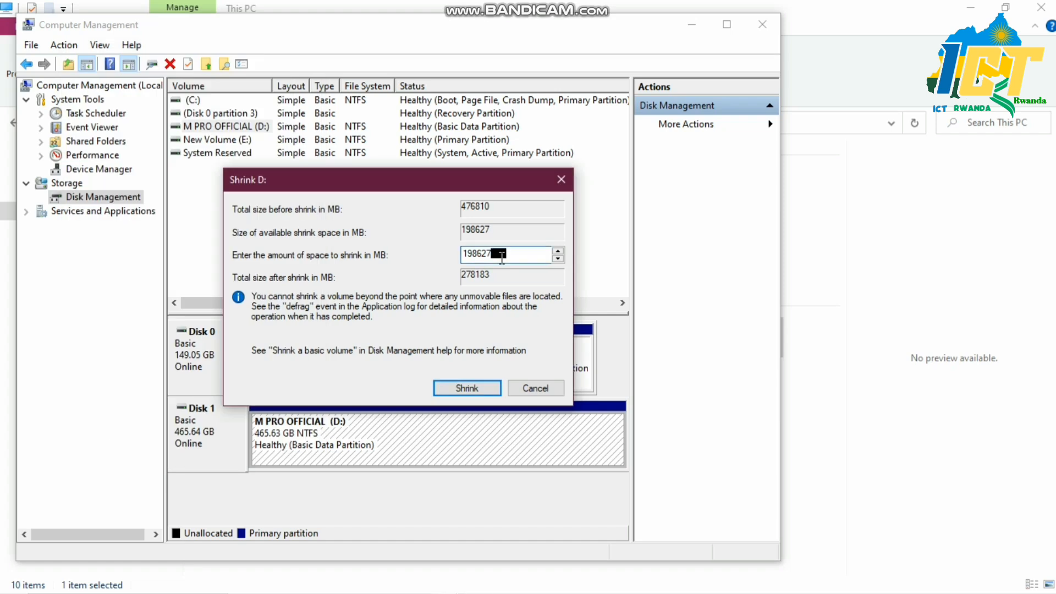
left_click(501, 257)
key("BackSpace")
key("BackSpace")
key("BackSpace")
key("BackSpace")
key("BackSpace")
key("BackSpace")
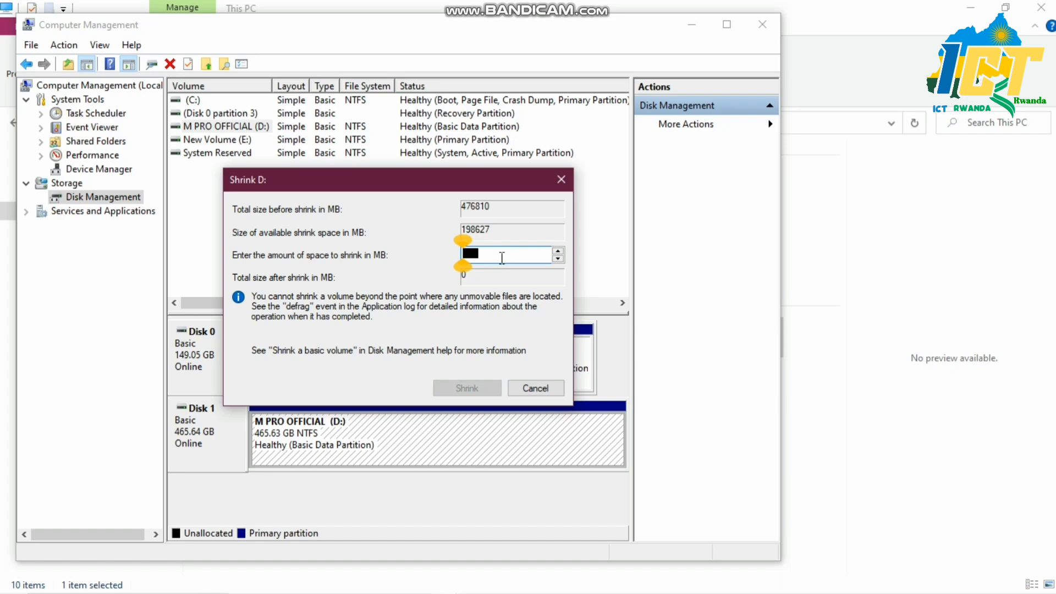
type("1")
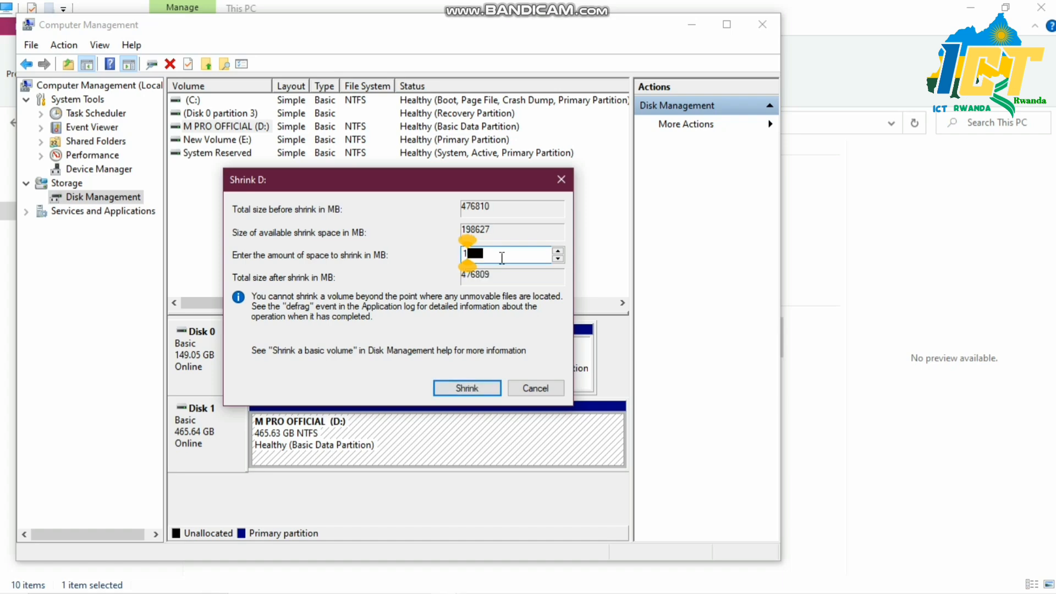
type("5")
type("3")
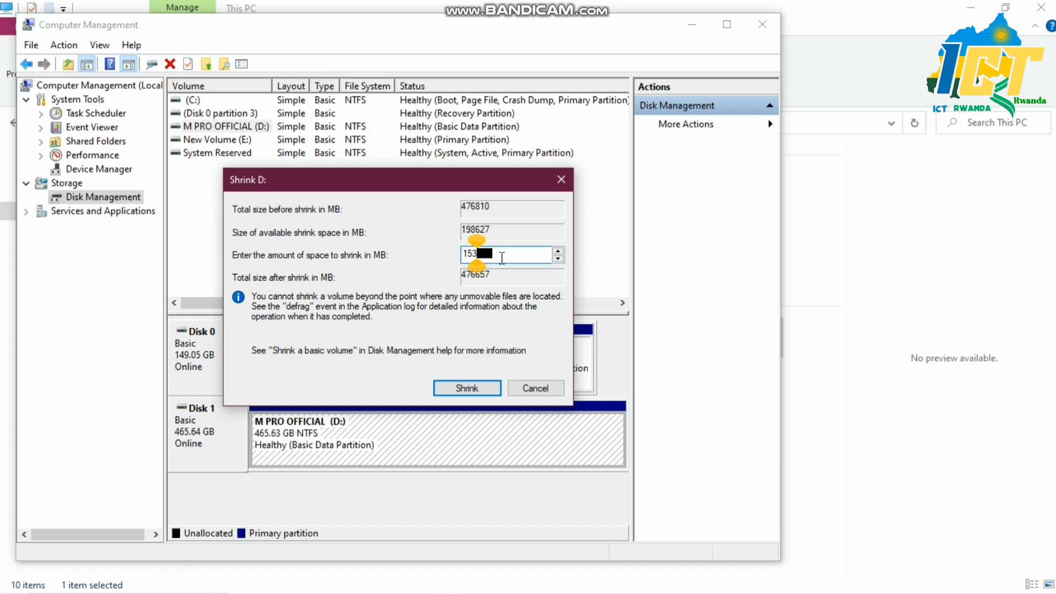
type("000")
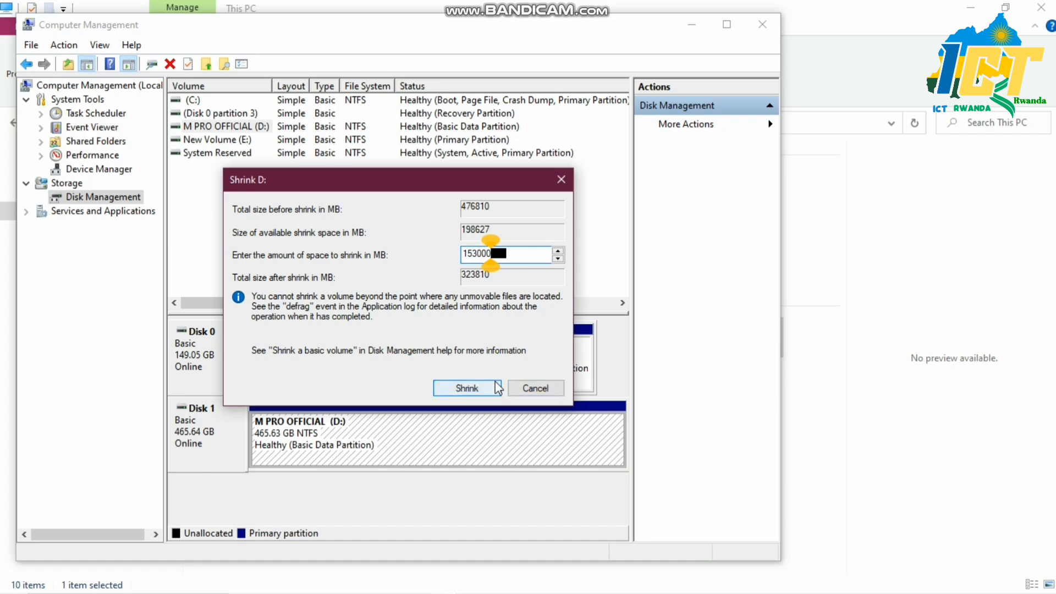
left_click(464, 386)
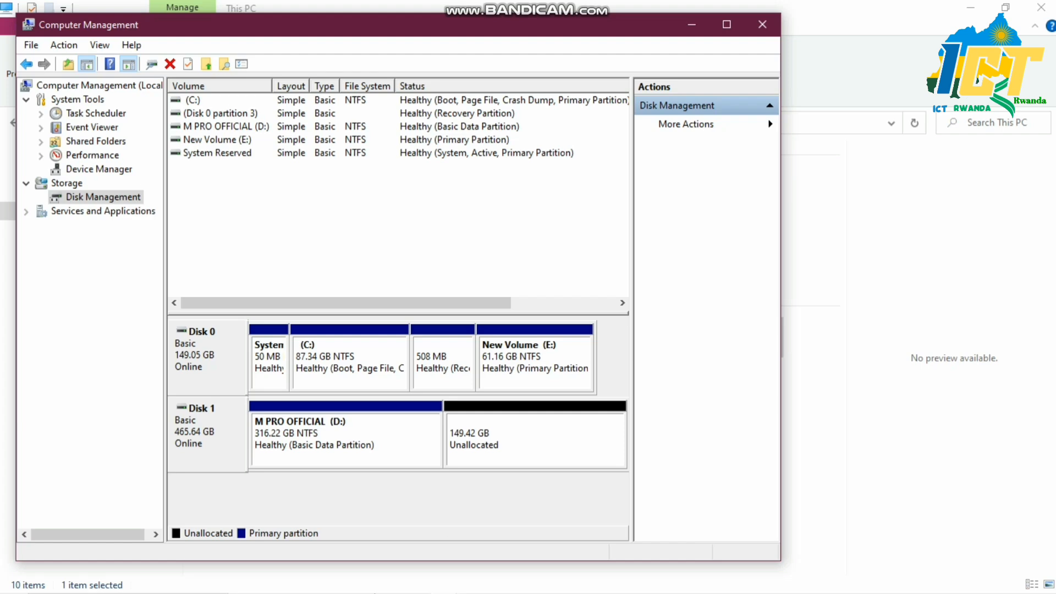
Switch to the This PC window to check the drives after the shrink, and return to Disk Management
mouse_move(323, 591)
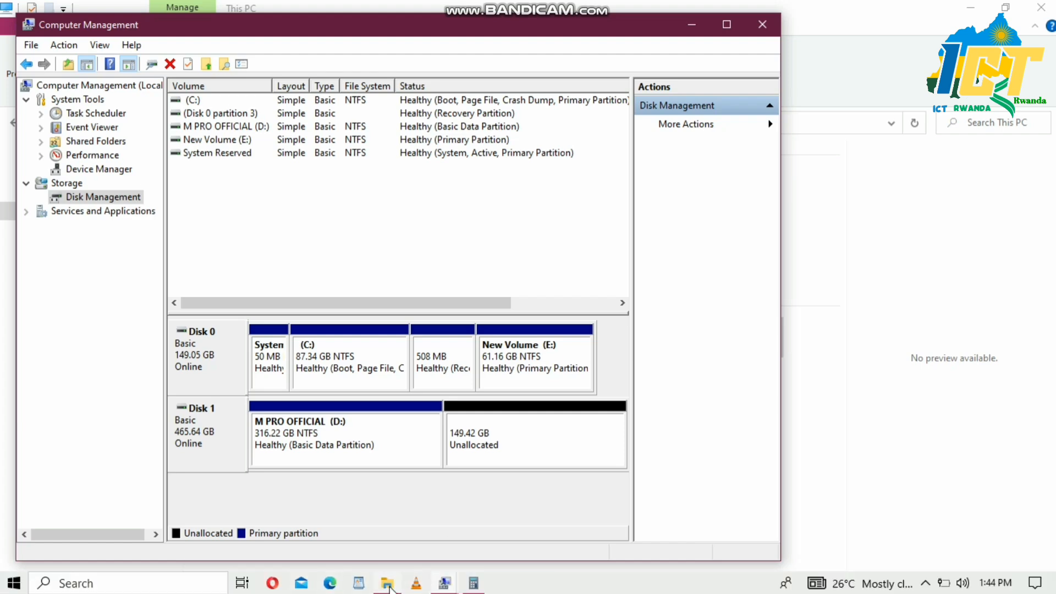
mouse_move(391, 587)
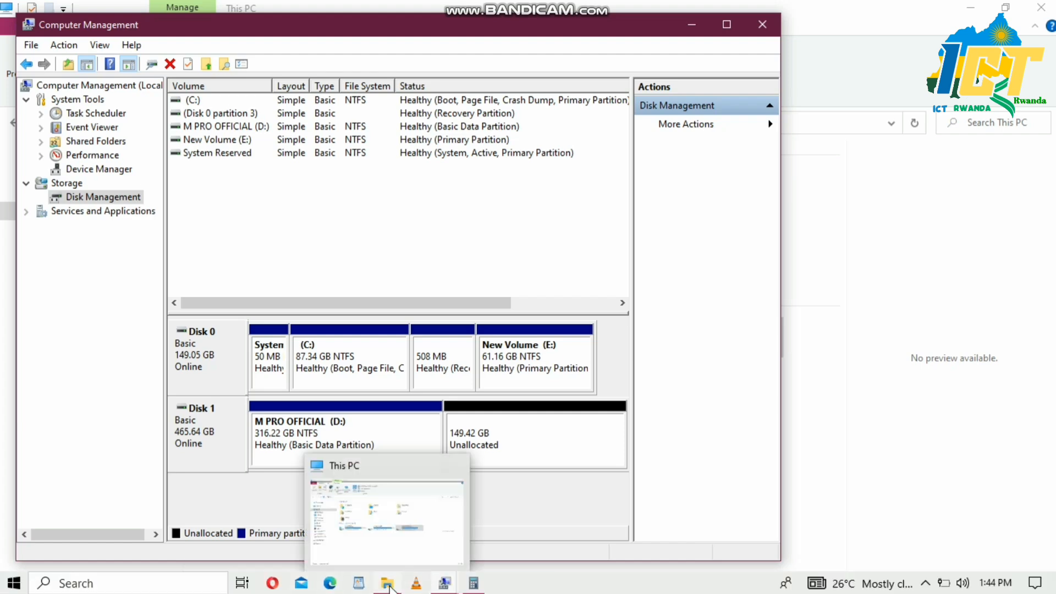
left_click(388, 524)
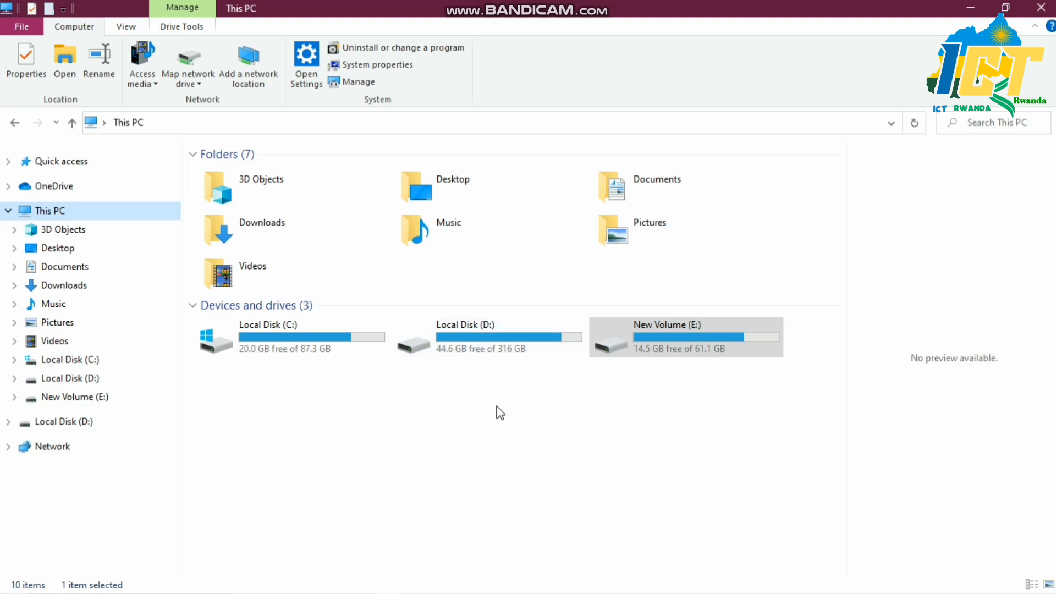
mouse_move(472, 590)
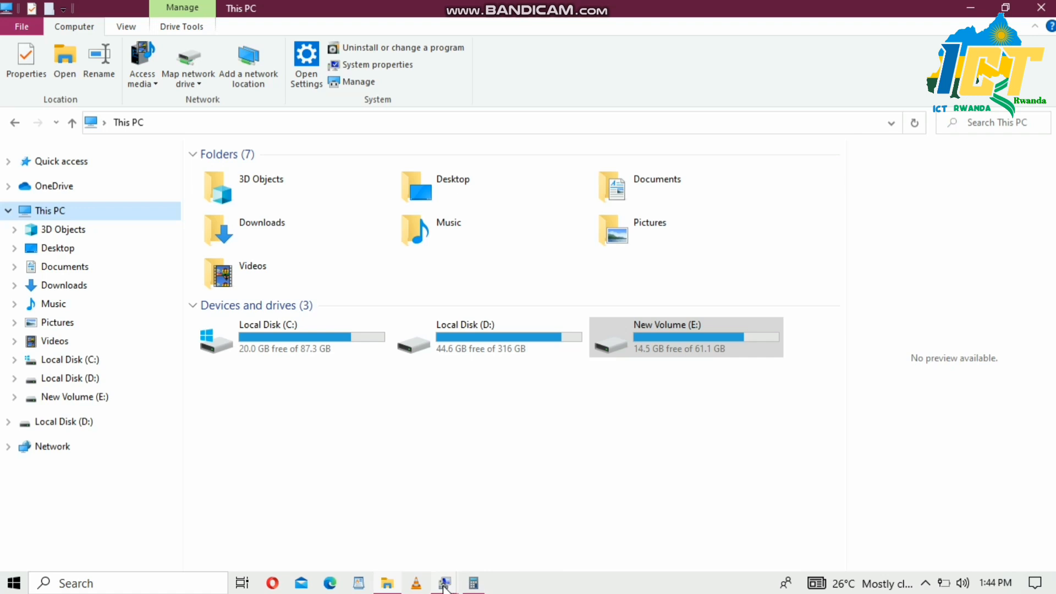
left_click(319, 539)
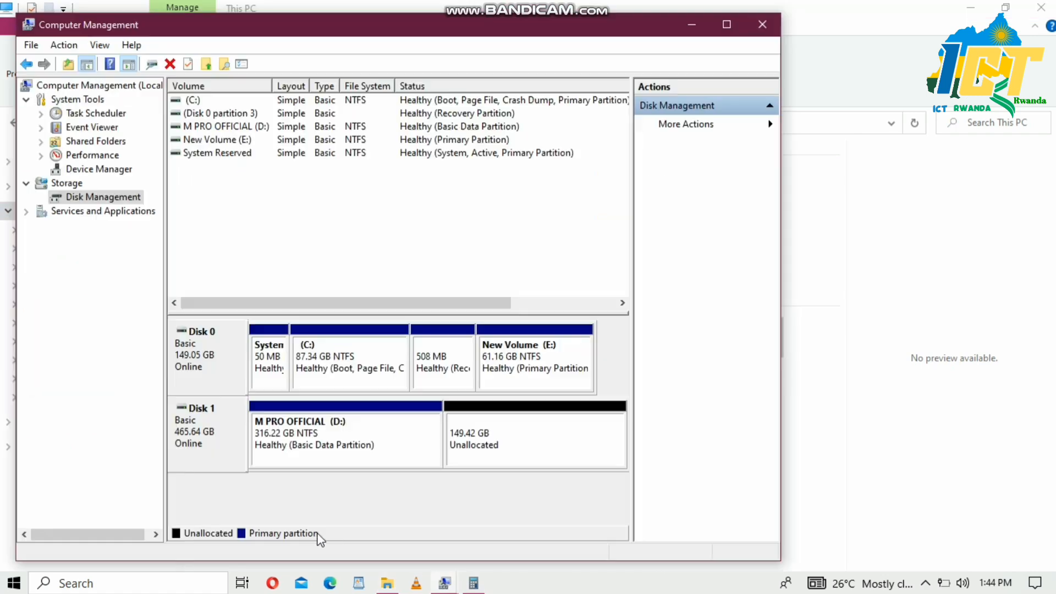
Create a simple NTFS volume of 153000 MB in Disk 1's unallocated space, with drive letter F and the label New Volume
right_click(491, 438)
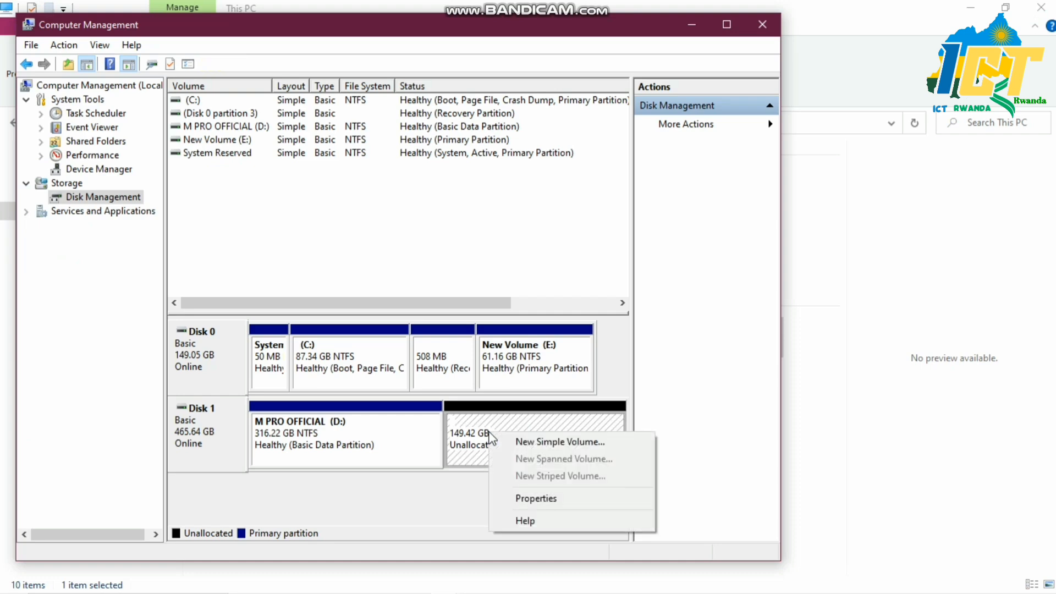
left_click(543, 442)
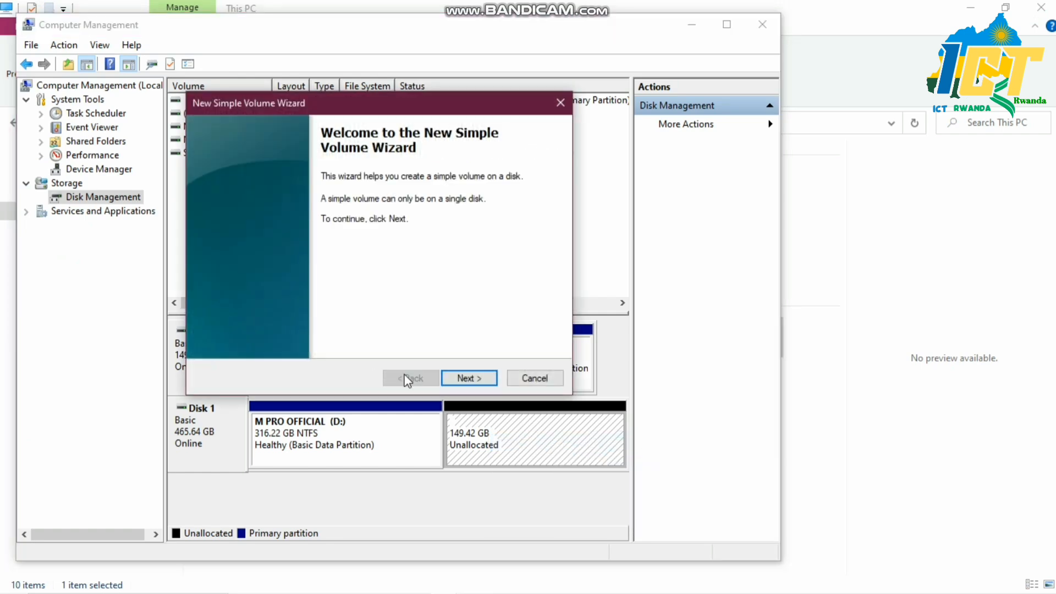
left_click(476, 380)
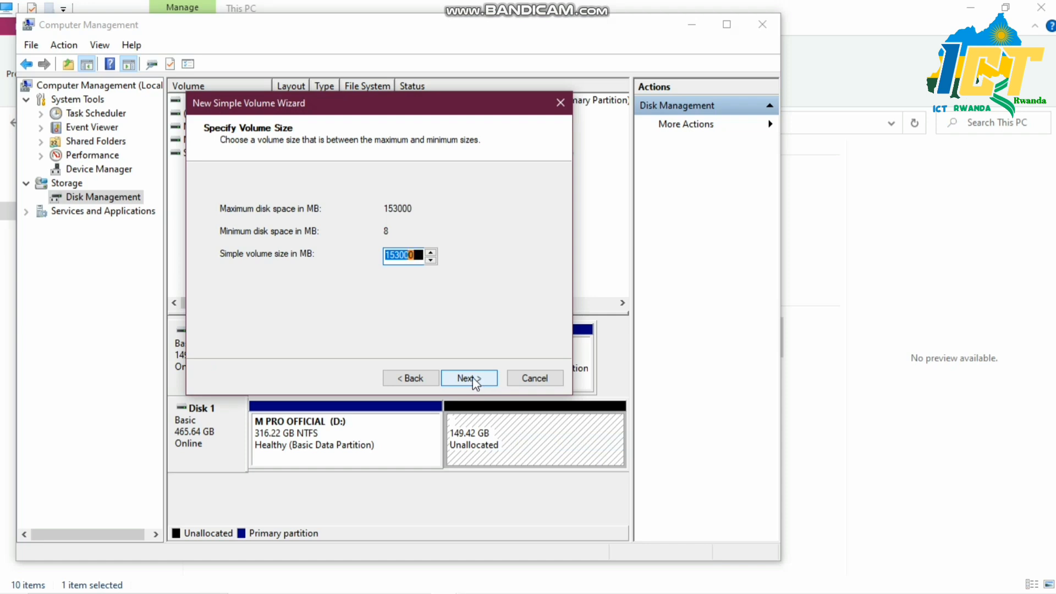
left_click(474, 379)
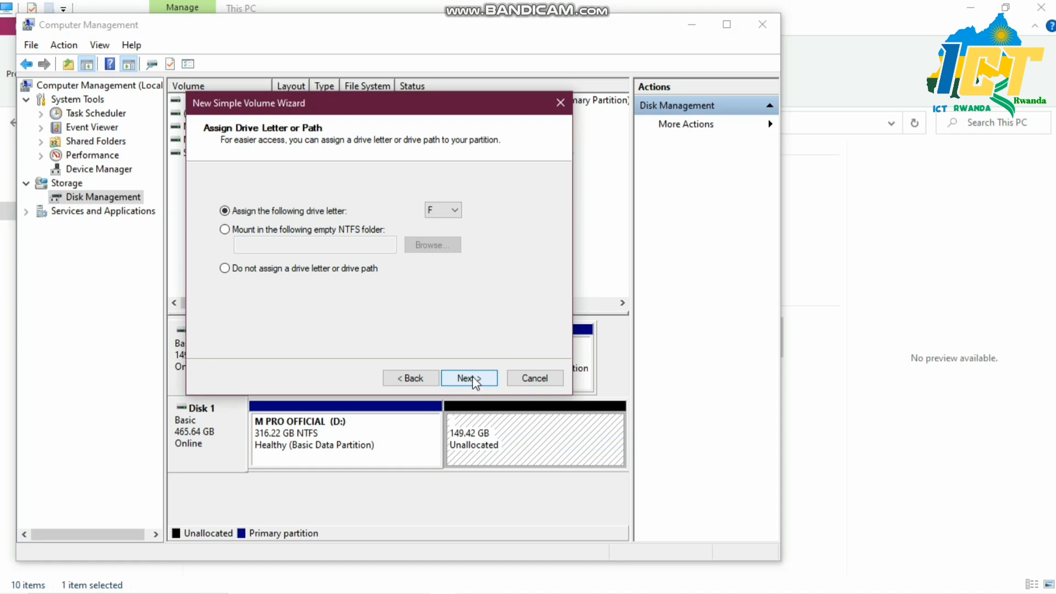
left_click(474, 379)
left_click(474, 379)
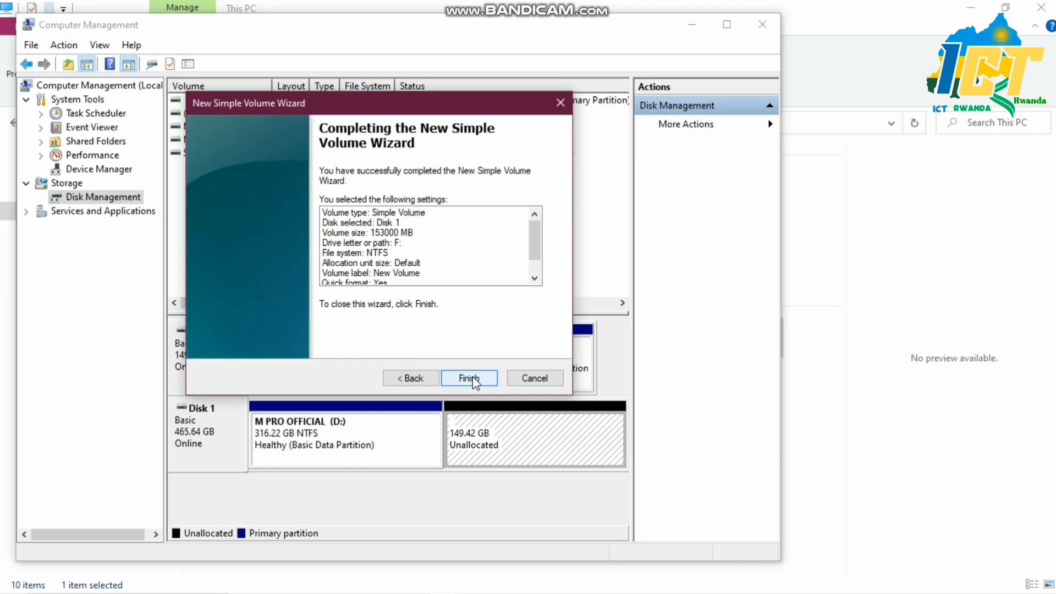
left_click(470, 379)
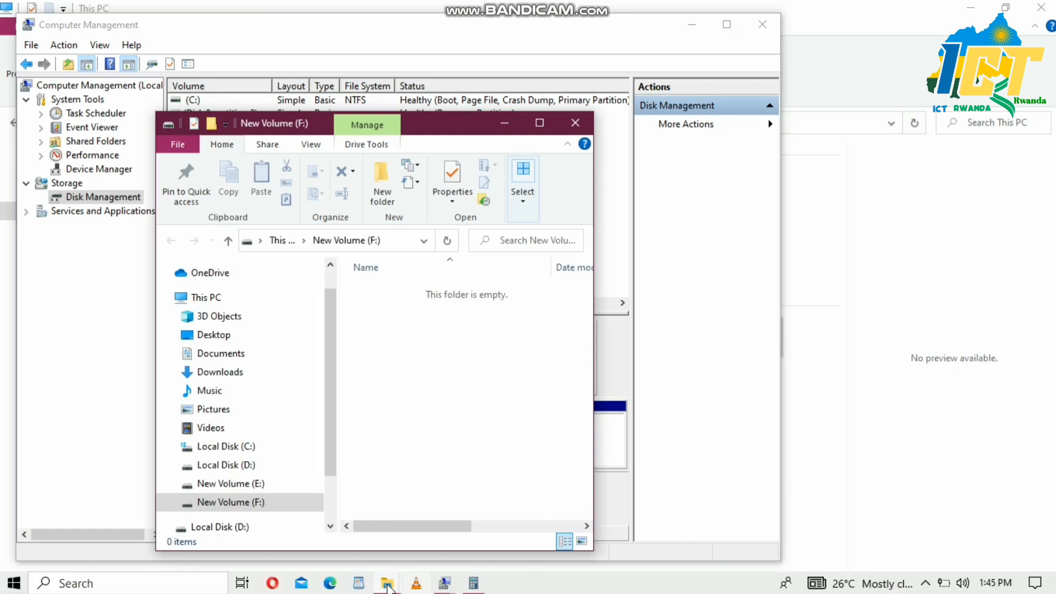
Go to This PC in the New Volume (F:) Explorer window and maximize the window to review the listed drives
mouse_move(388, 588)
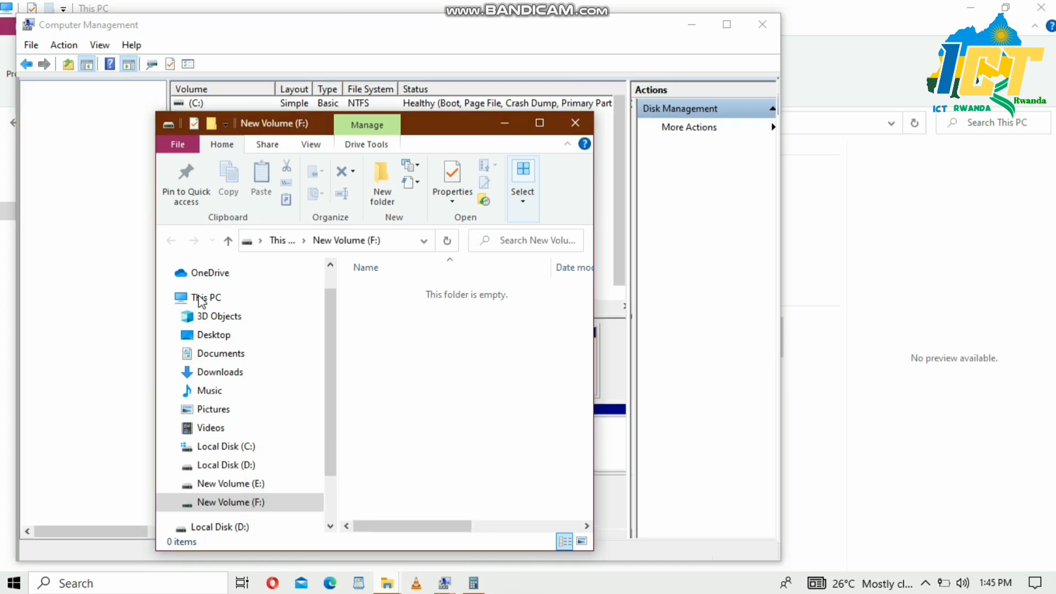
left_click(204, 297)
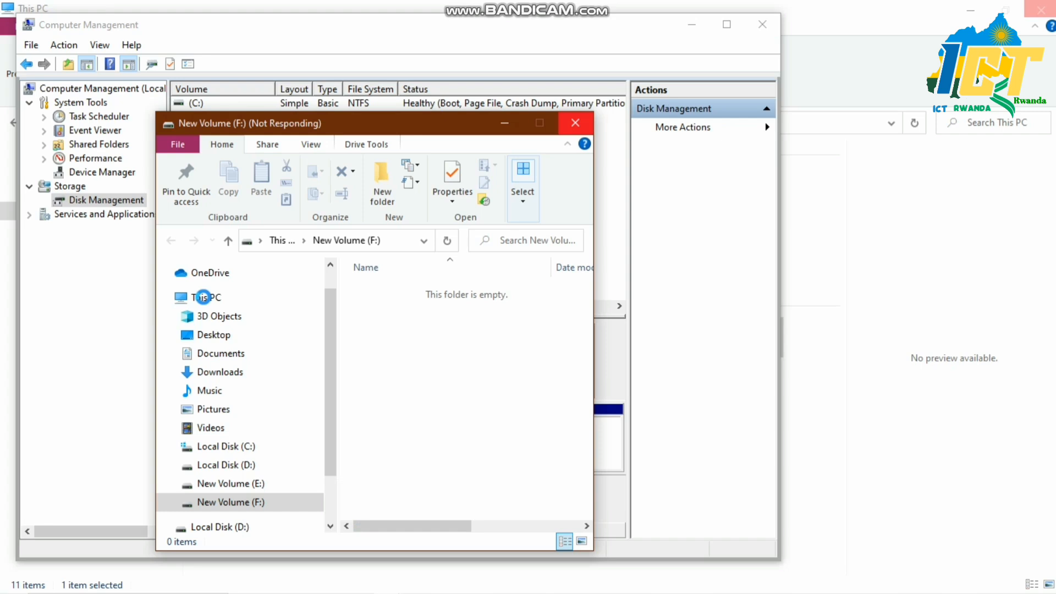
left_click(206, 300)
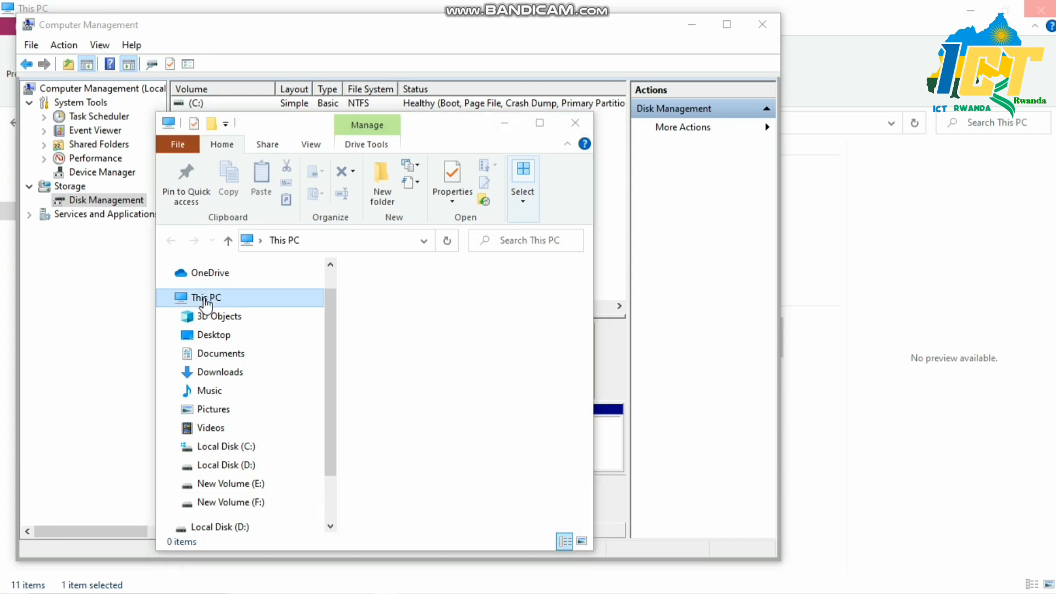
left_click(540, 125)
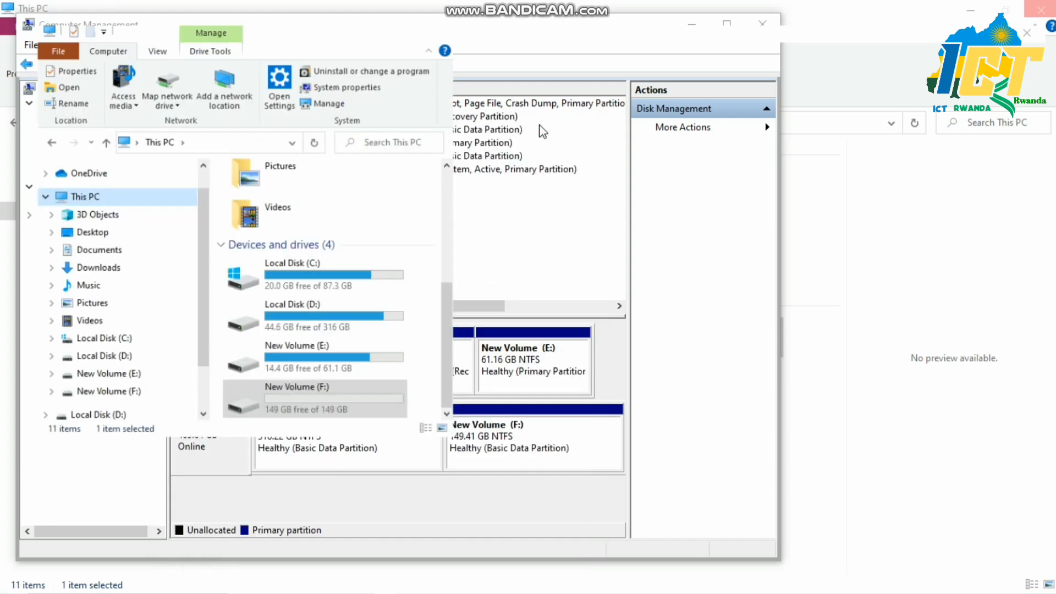